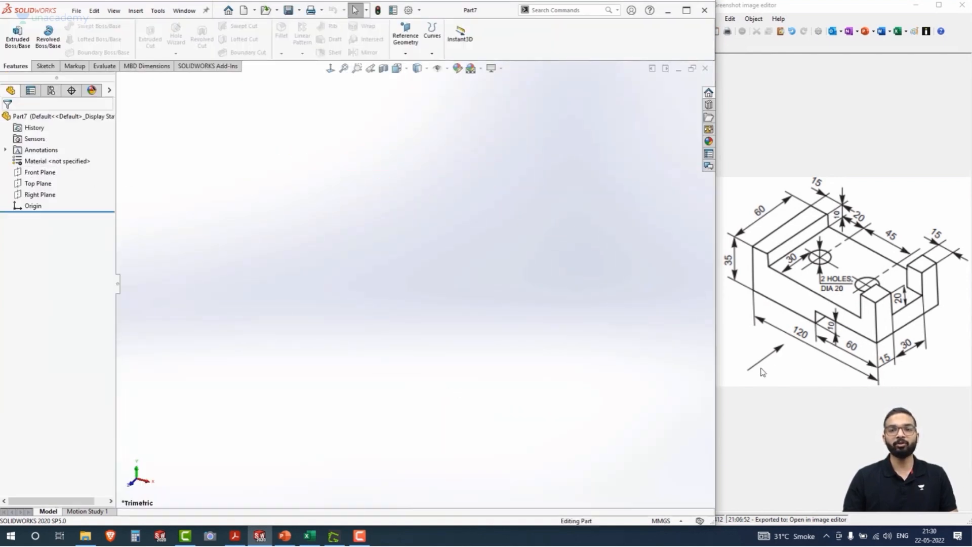
Sketch a corner rectangle on the Front Plane from the origin, about 122 mm wide and 64 mm high
click(50, 172)
click(59, 161)
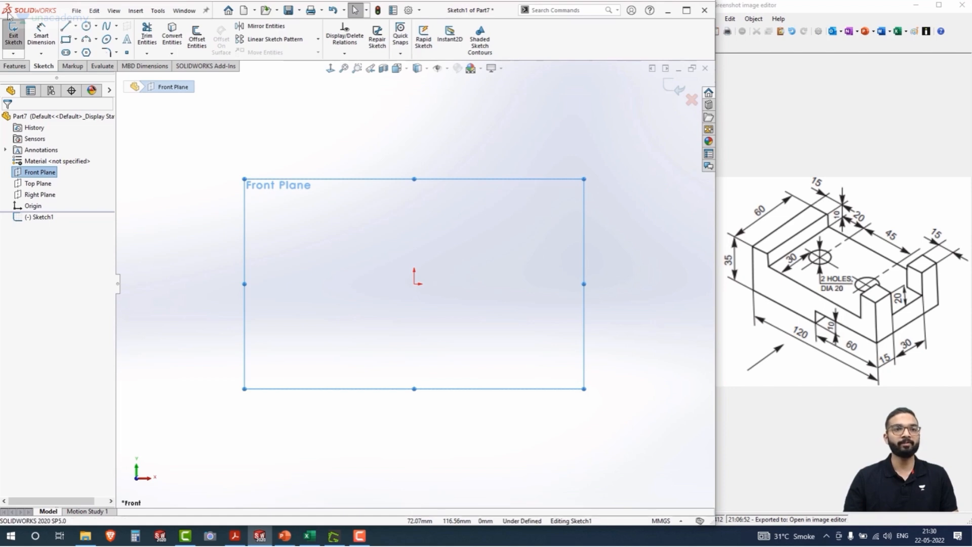
click(415, 284)
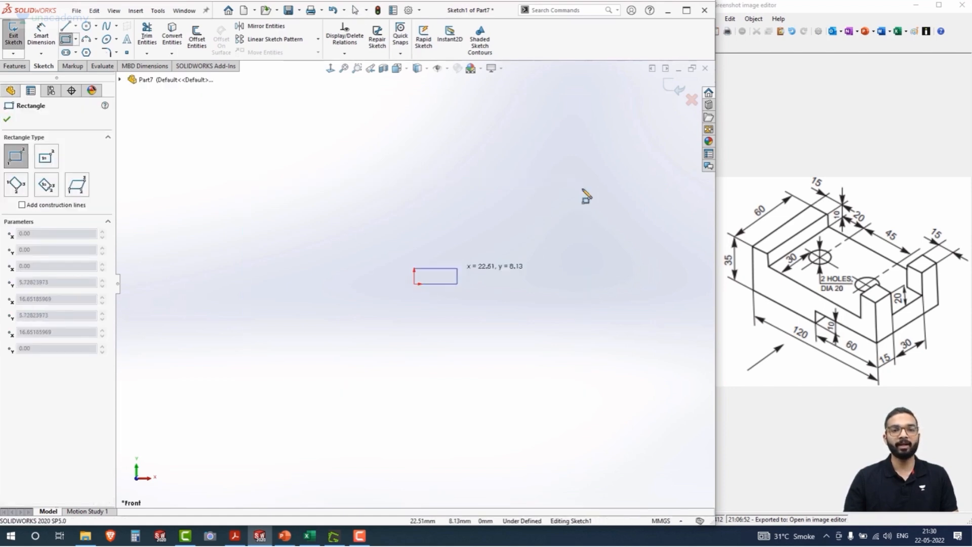
click(646, 160)
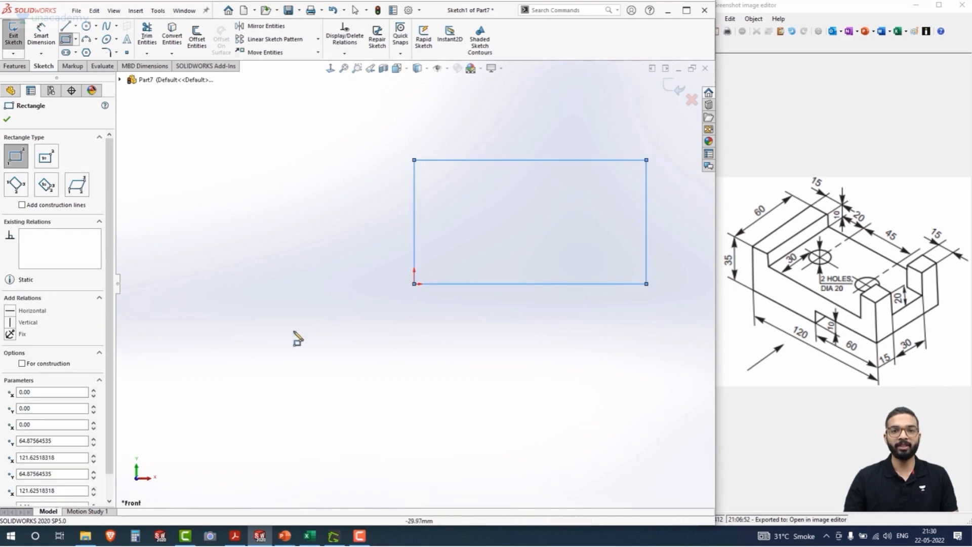
Dimension the rectangle to 120 mm wide and 35 mm high
right_drag(335, 379, 337, 234)
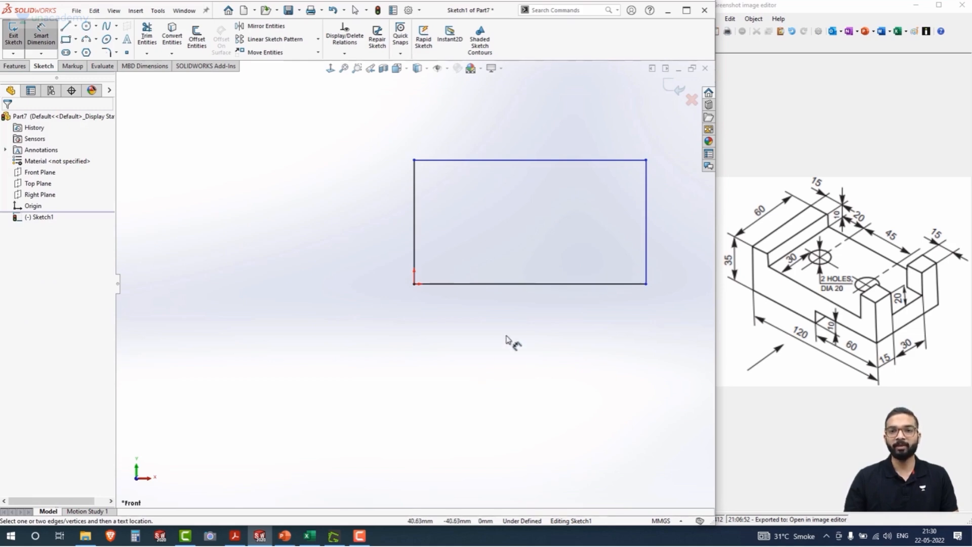
click(529, 284)
click(523, 358)
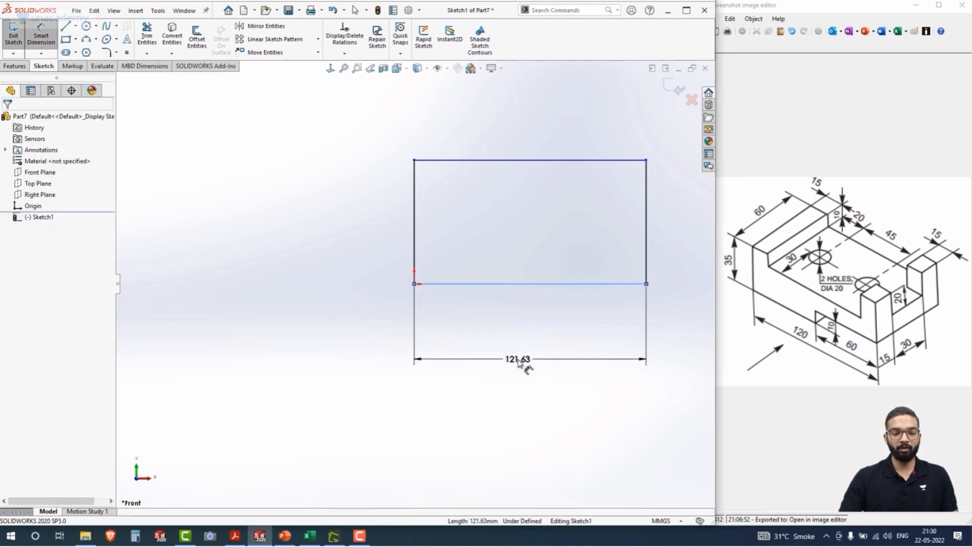
text(120)
key(Return)
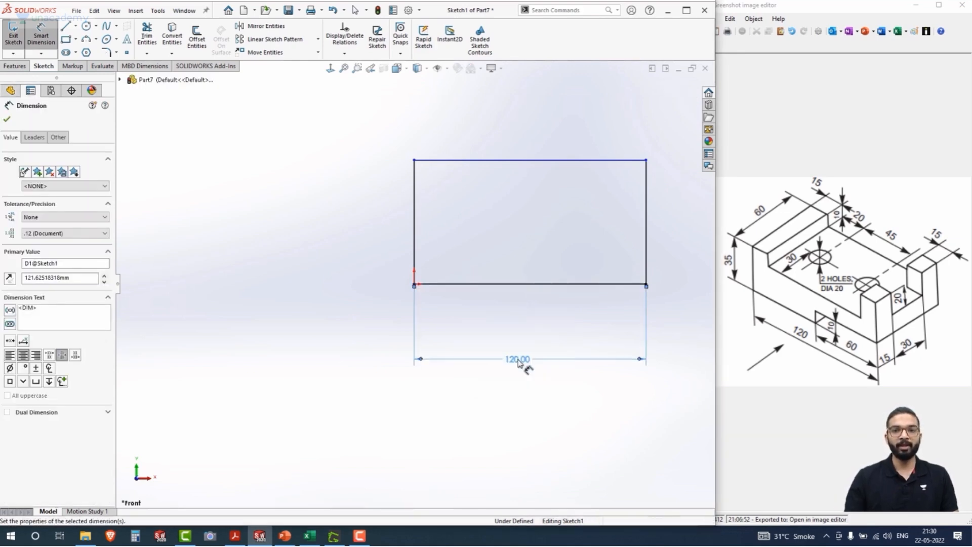
click(415, 230)
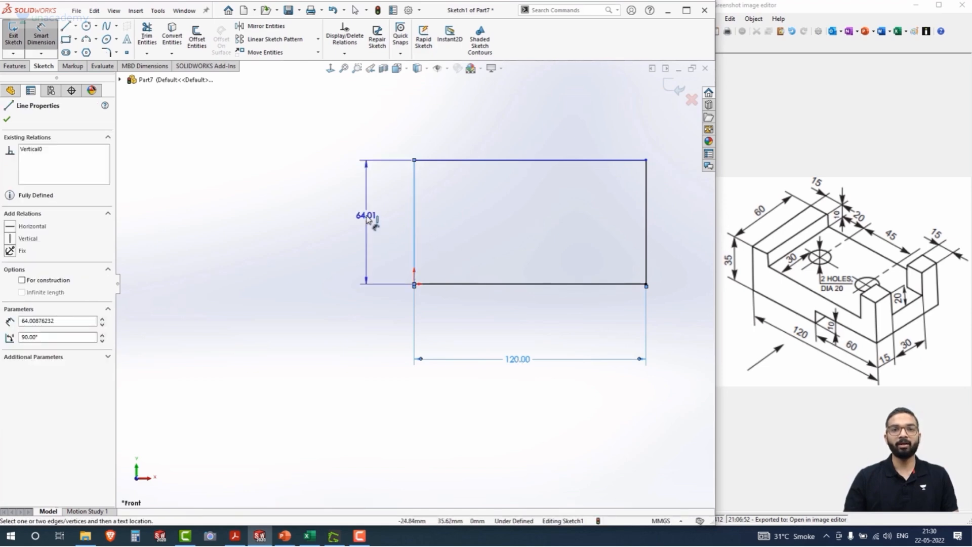
click(368, 221)
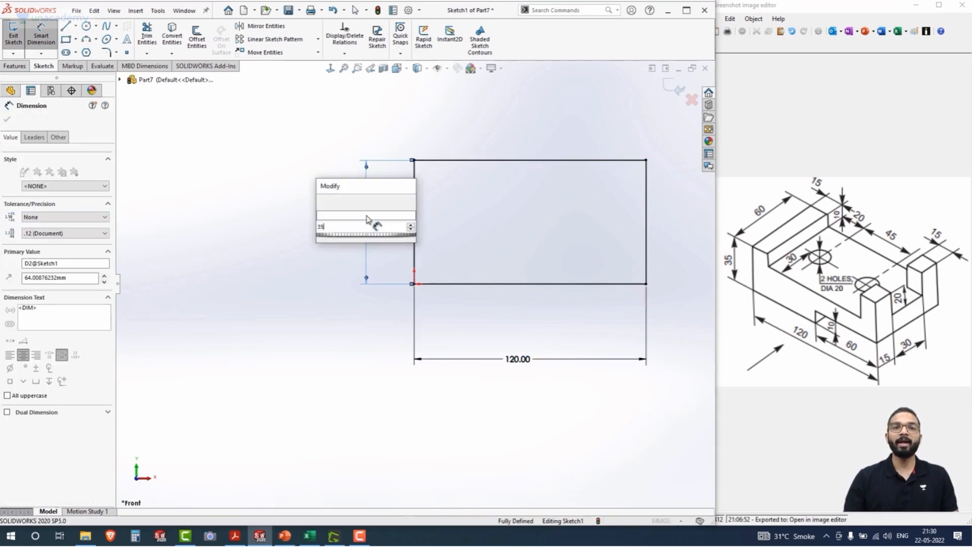
key(Return)
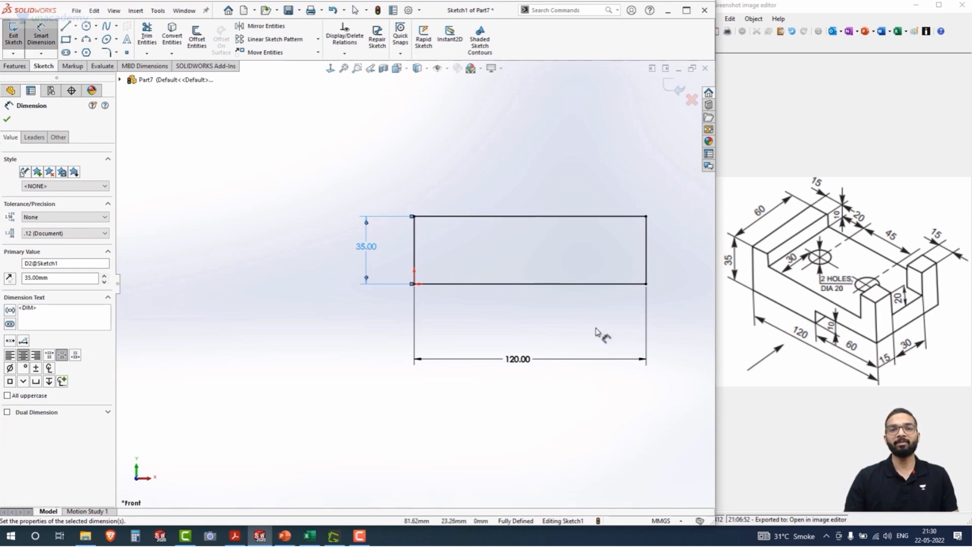
Extrude the rectangle as a boss with a blind depth of 60 mm
click(17, 67)
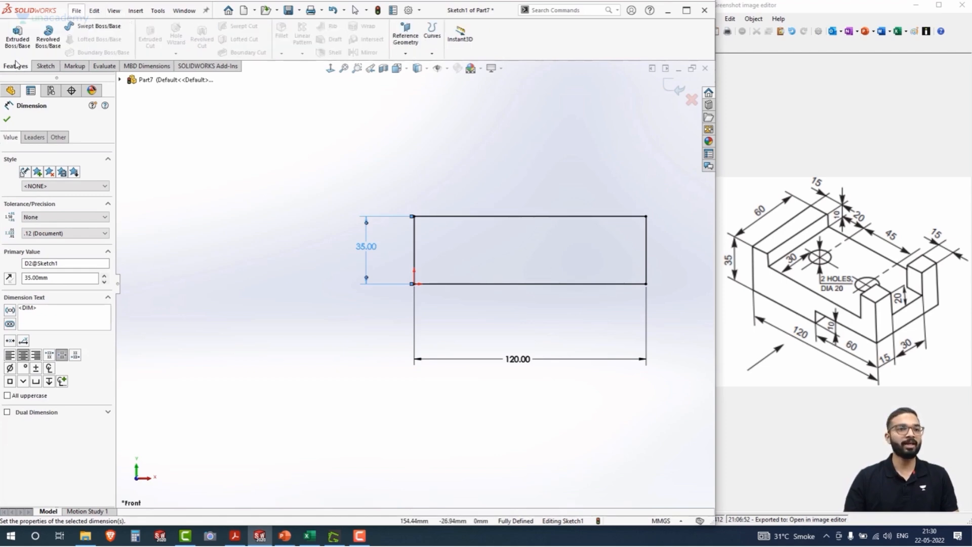
click(14, 33)
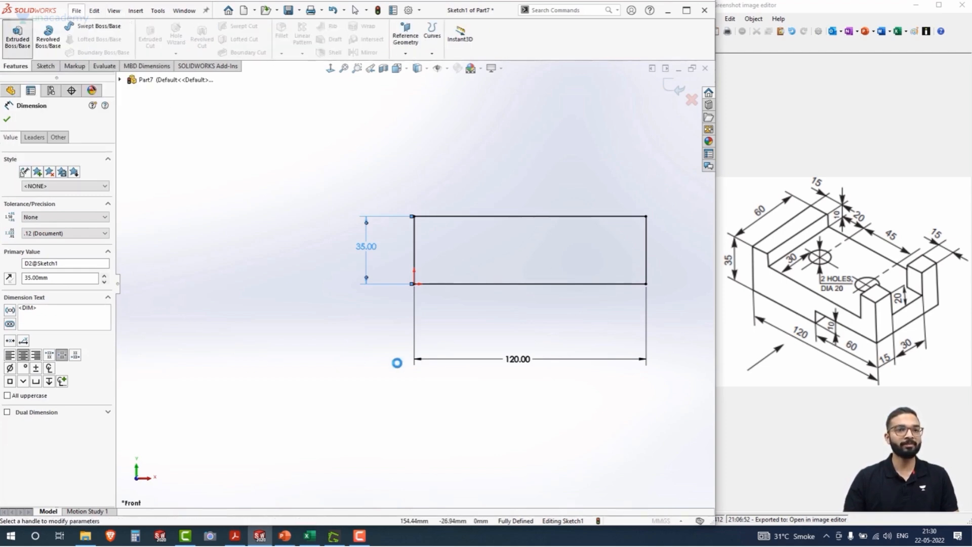
click(54, 217)
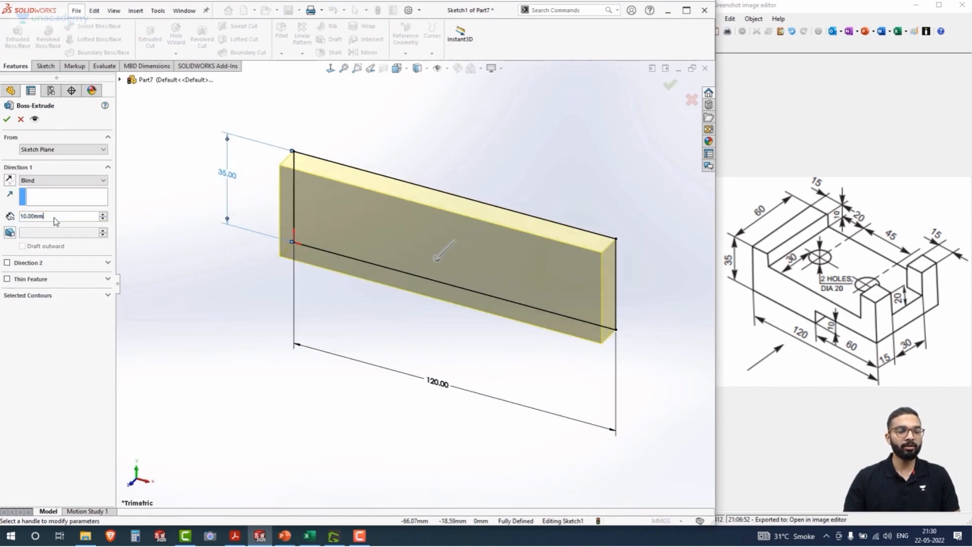
text(60)
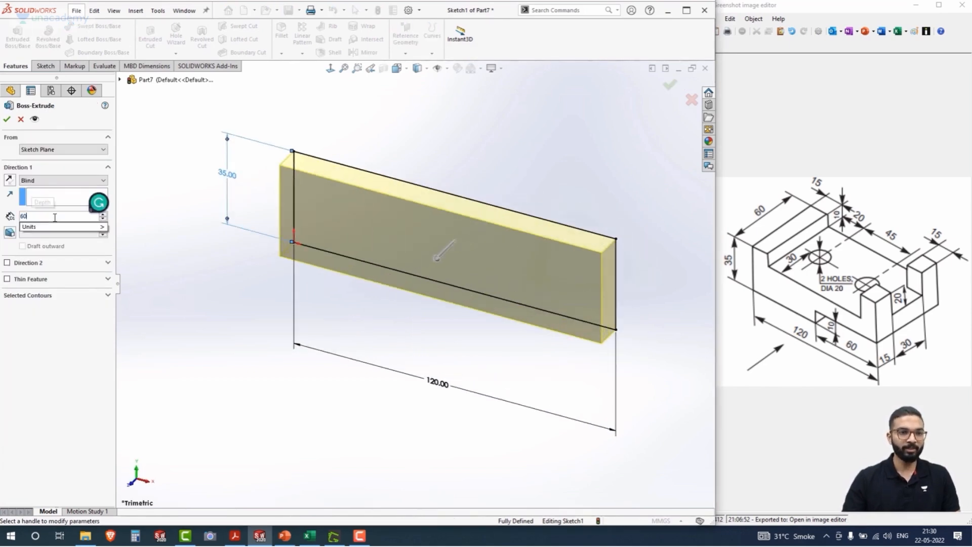
key(Return)
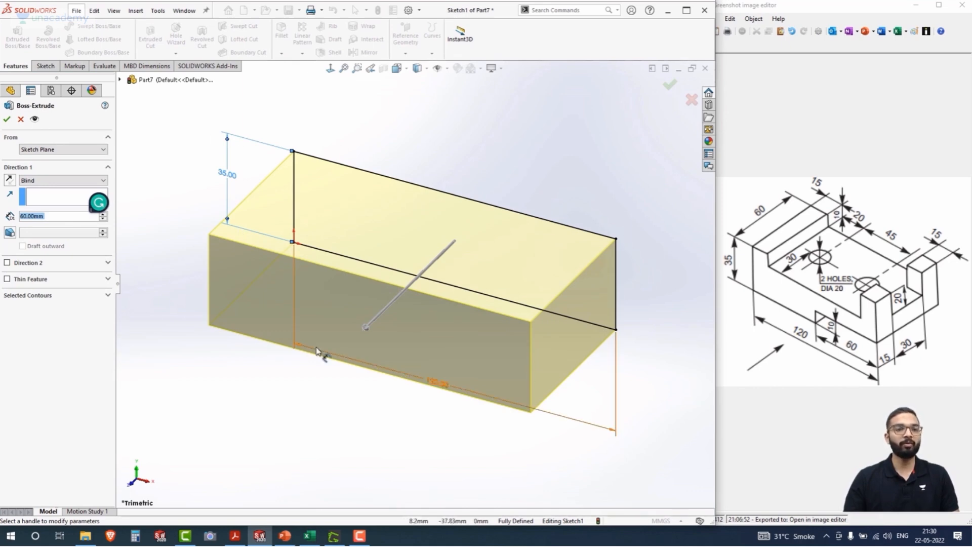
click(6, 120)
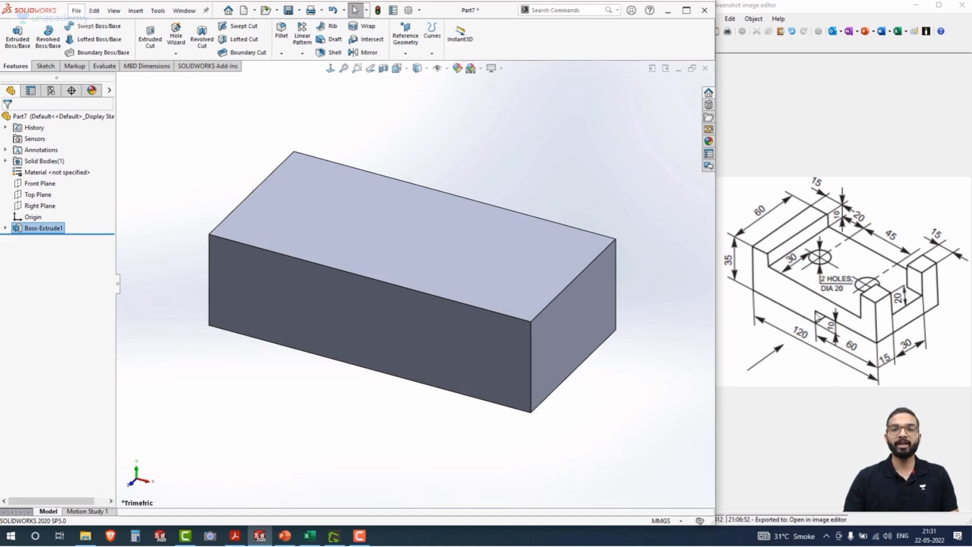
Sketch a corner rectangle on the block's front face from its lower-right corner, about 78 mm wide and 15 mm high
click(389, 331)
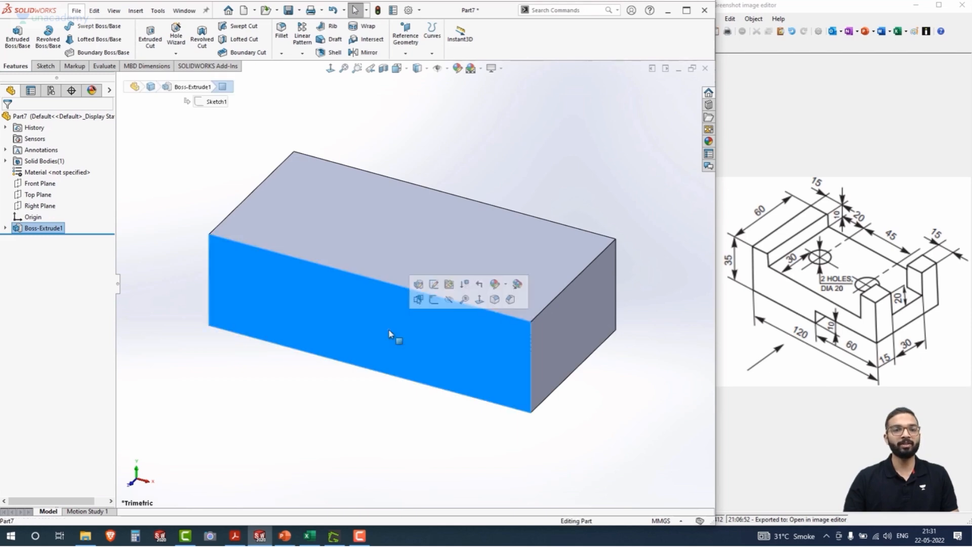
click(435, 301)
click(330, 72)
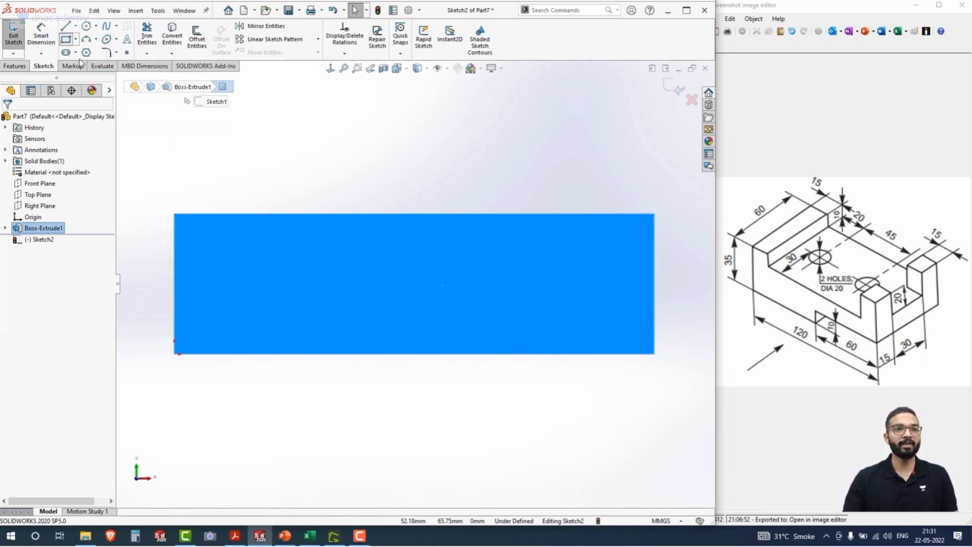
click(67, 40)
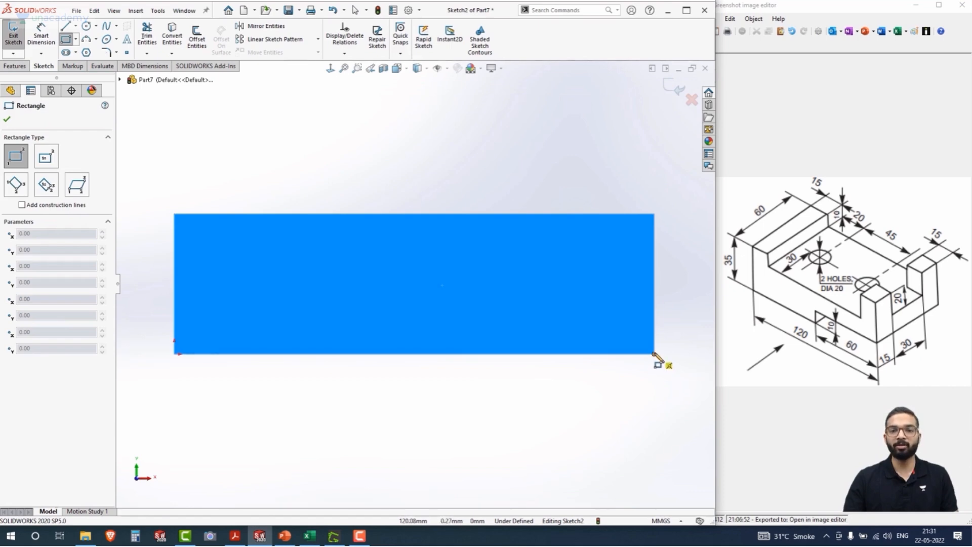
click(655, 354)
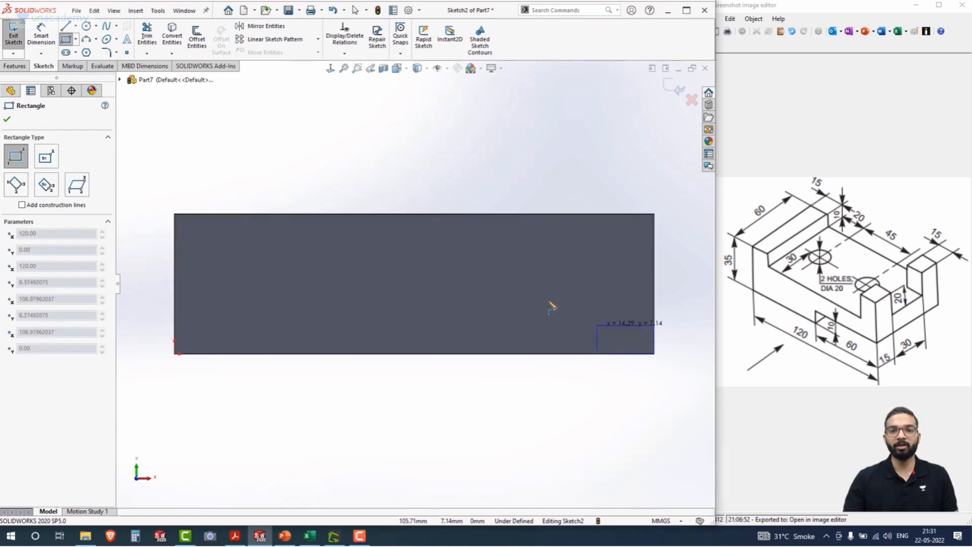
click(342, 292)
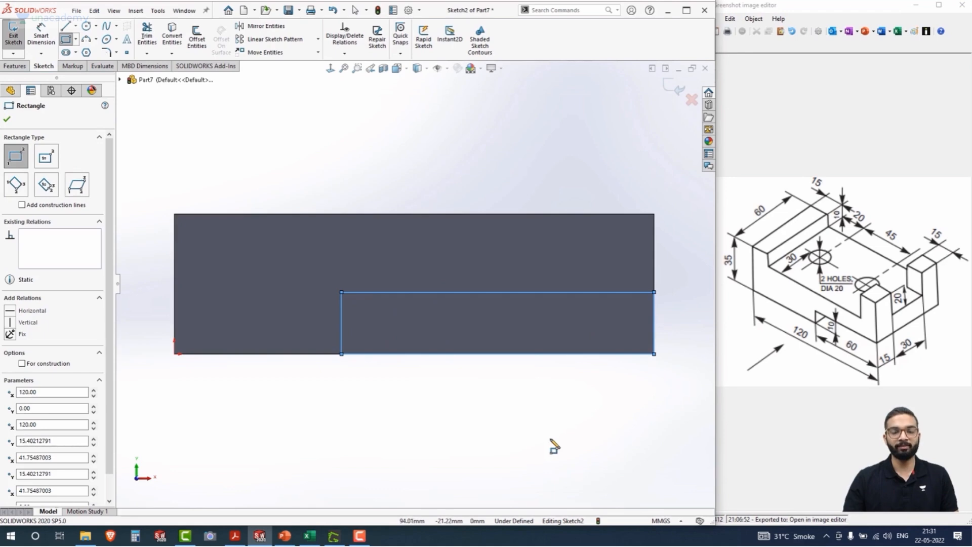
Dimension the front-face rectangle to 10 mm high and 60 mm wide
right_drag(551, 439, 553, 265)
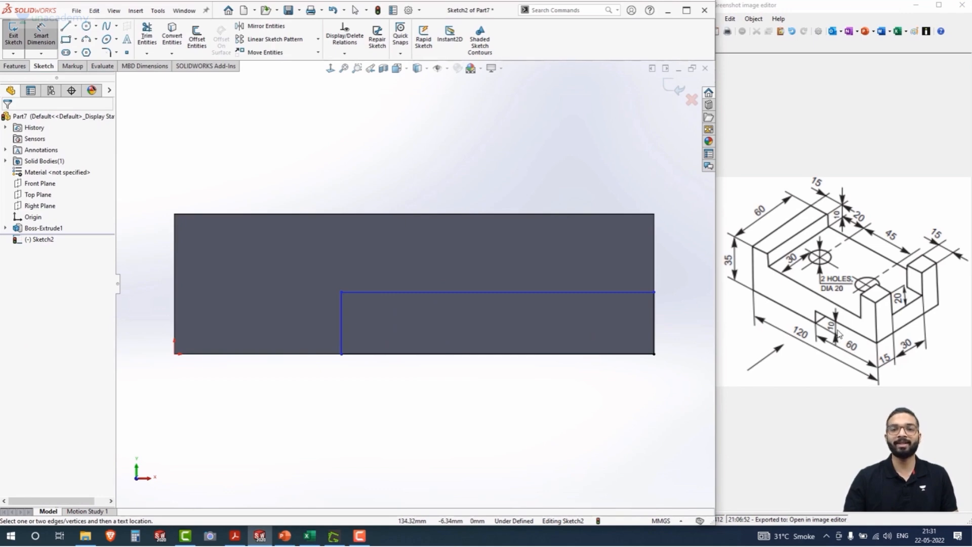
click(342, 333)
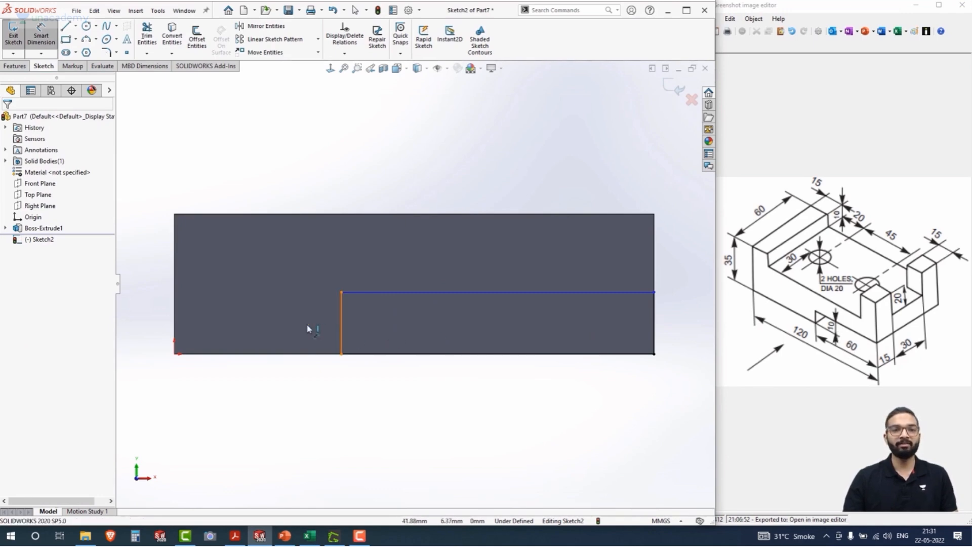
click(307, 328)
text(10)
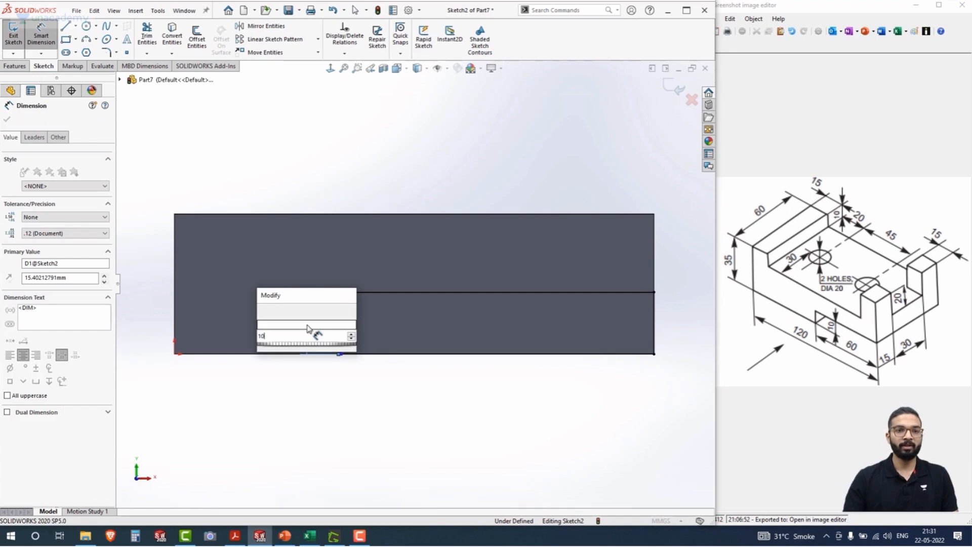
key(Return)
click(470, 358)
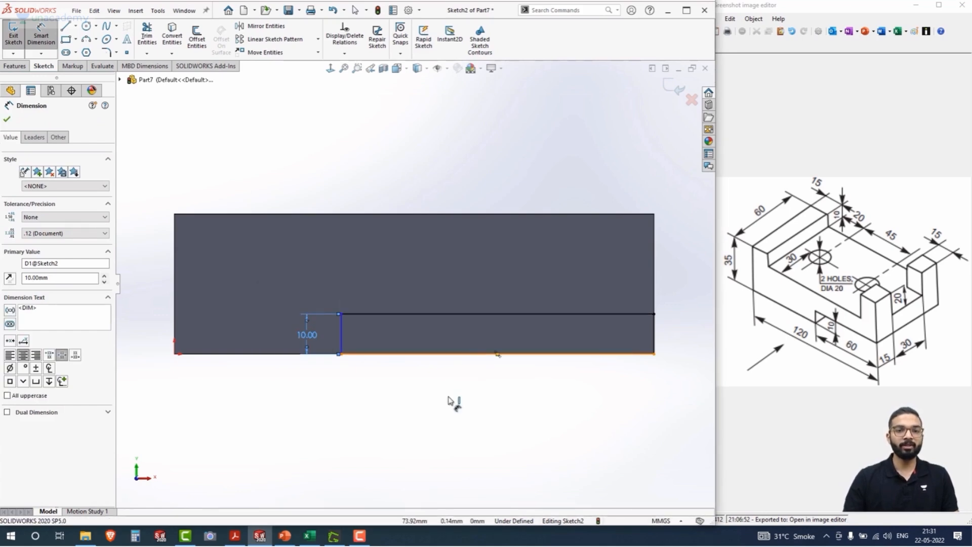
click(491, 400)
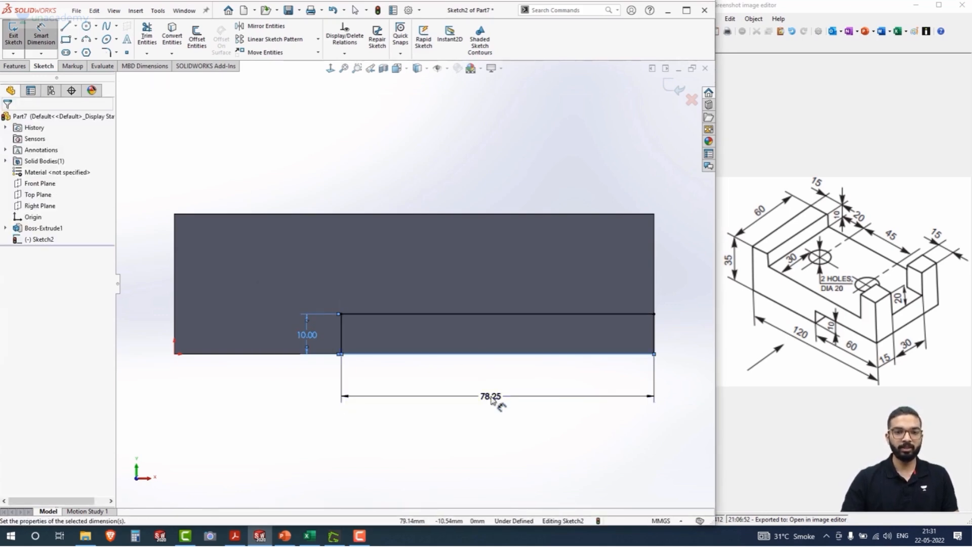
text(60)
key(Return)
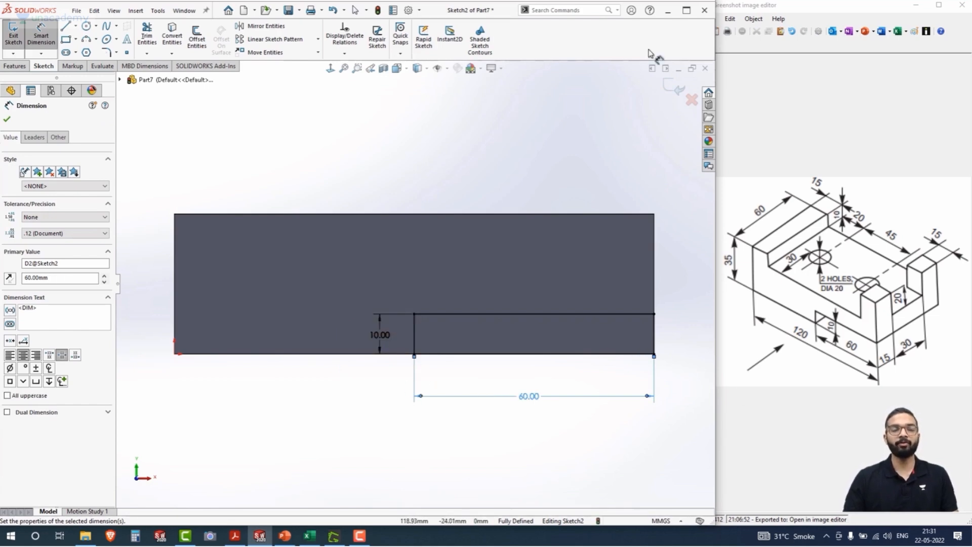
Cut the 60 x 10 mm rectangle out of the block with an Extruded Cut set to Through All
click(8, 66)
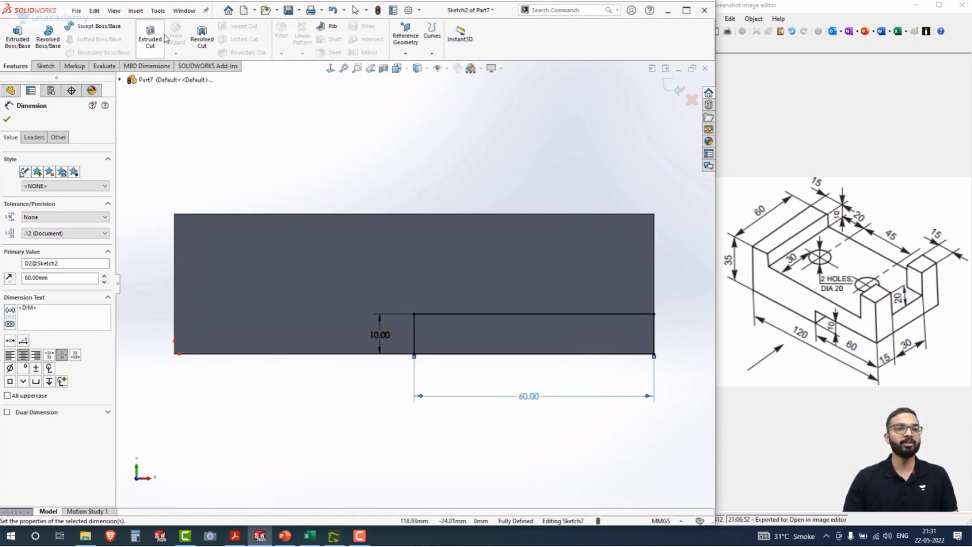
click(149, 39)
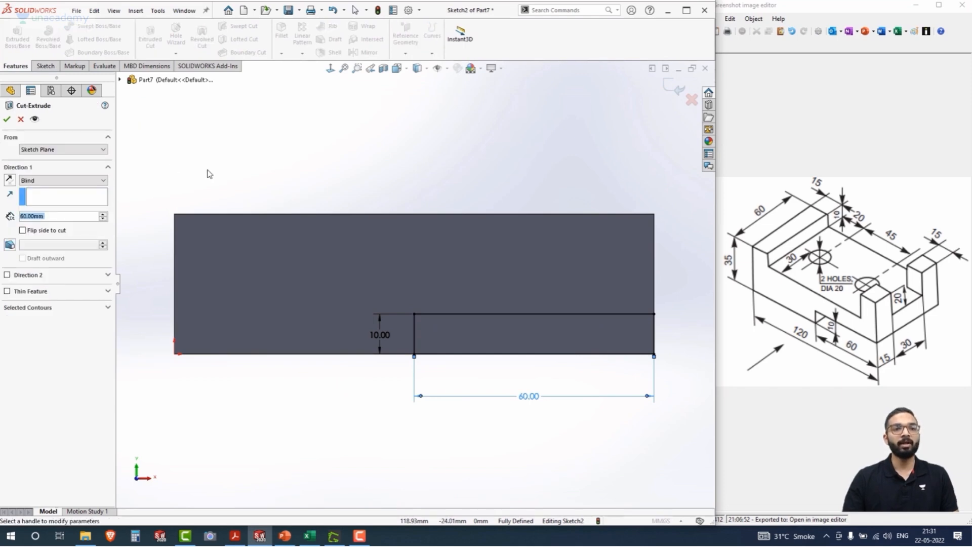
click(103, 181)
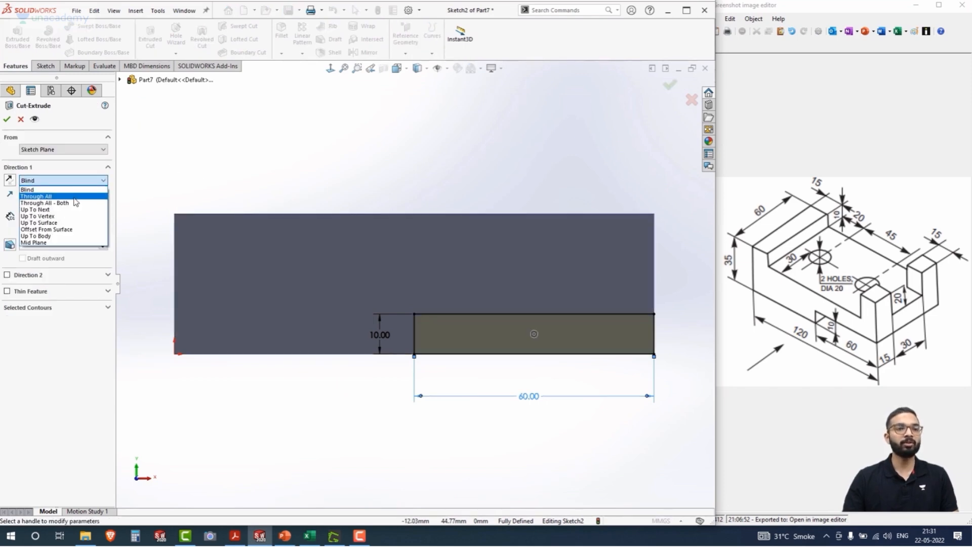
click(75, 196)
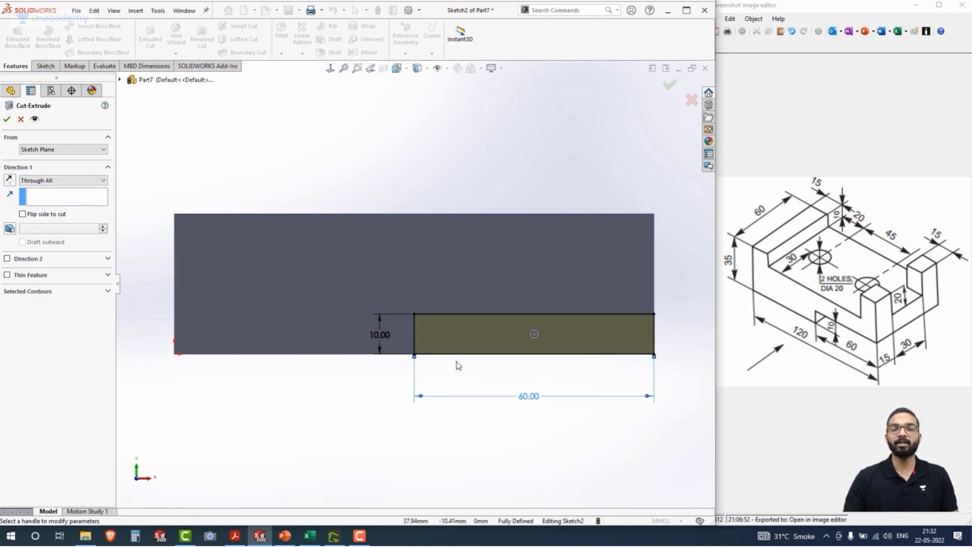
click(7, 120)
Sketch a corner rectangle on the block's front face from its upper-right corner, about 98 mm wide and 13 mm high
middle_drag(473, 369, 431, 345)
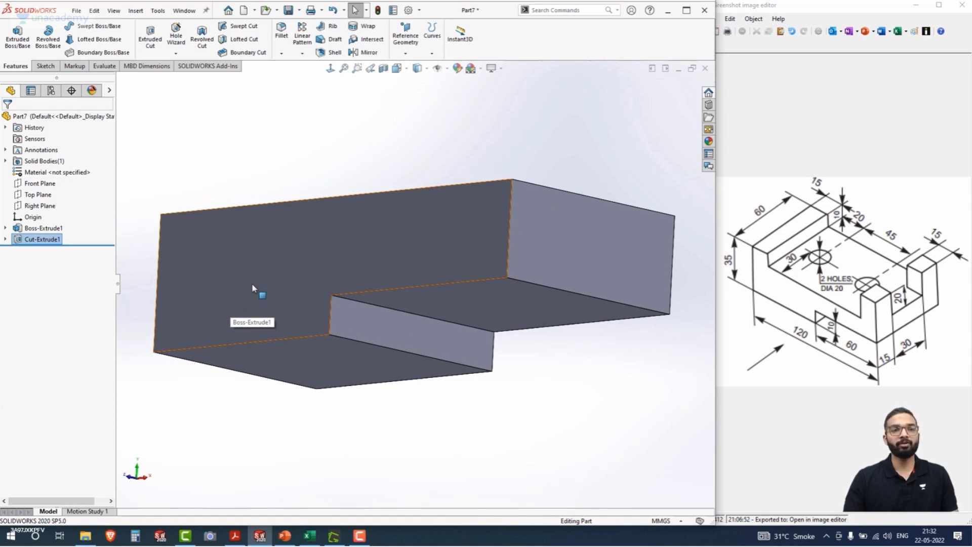
click(282, 252)
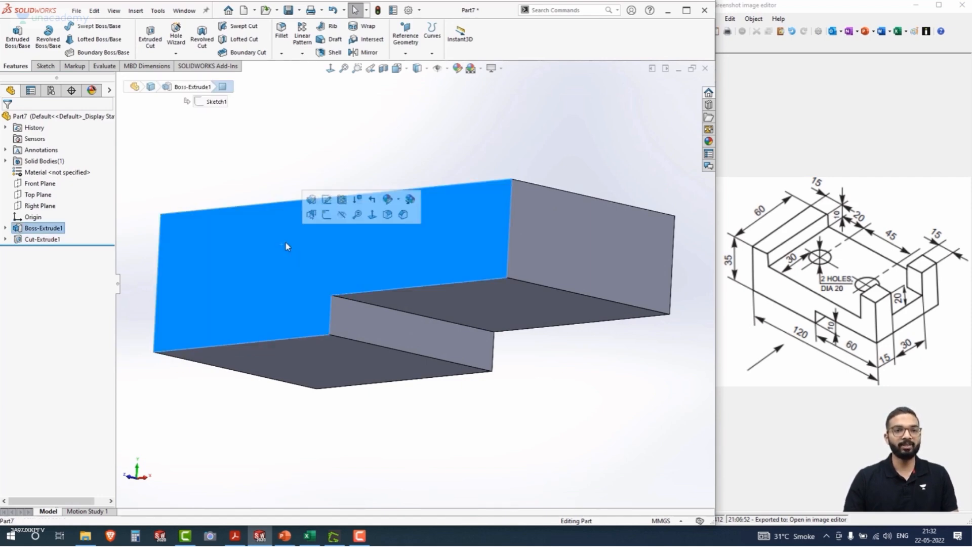
click(326, 215)
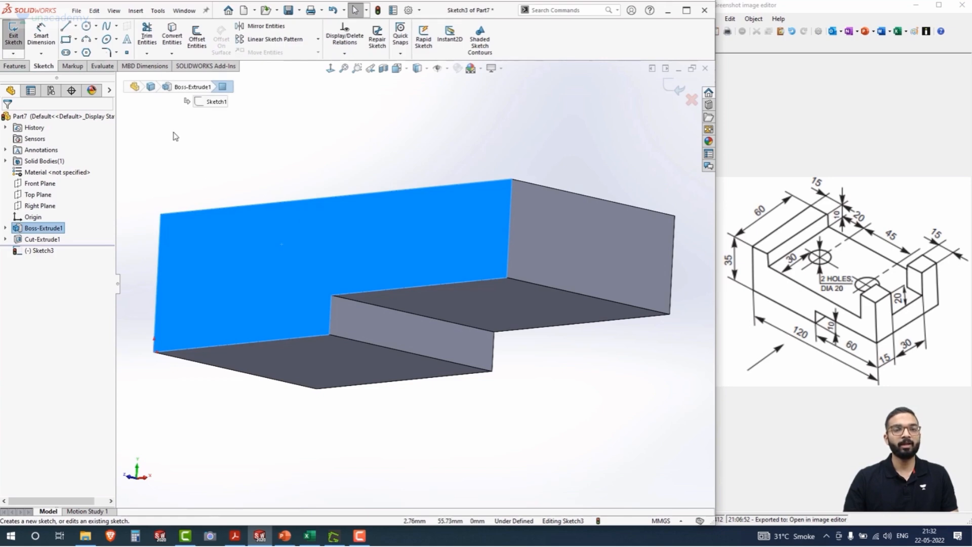
click(330, 68)
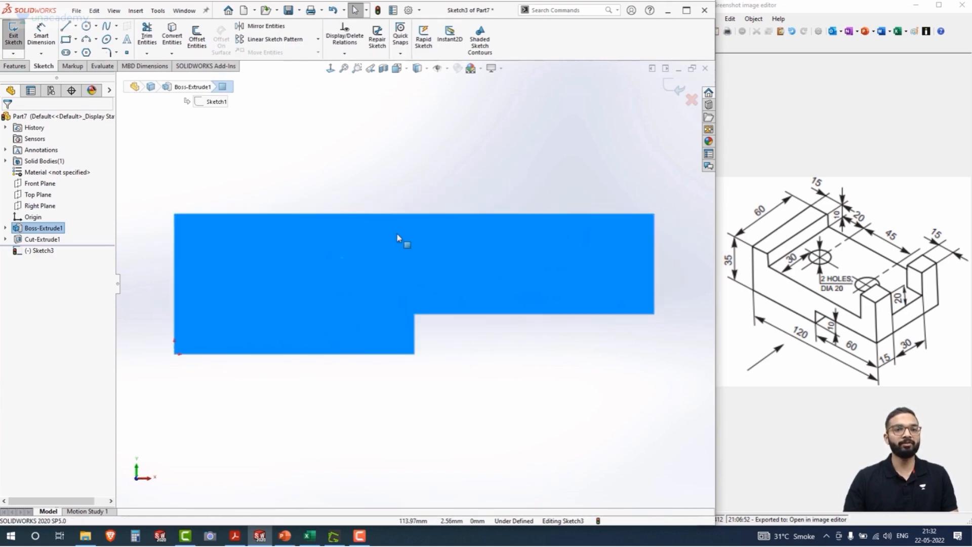
click(66, 41)
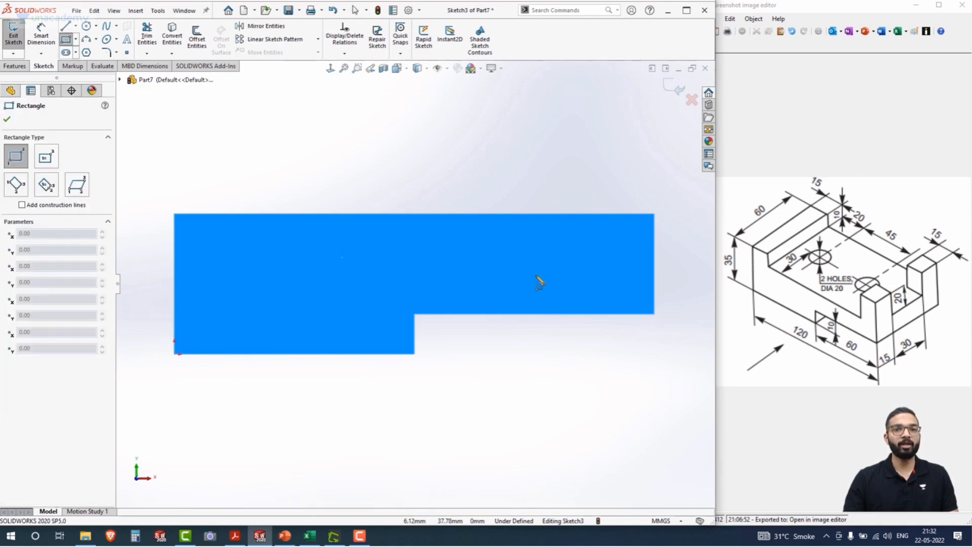
click(654, 215)
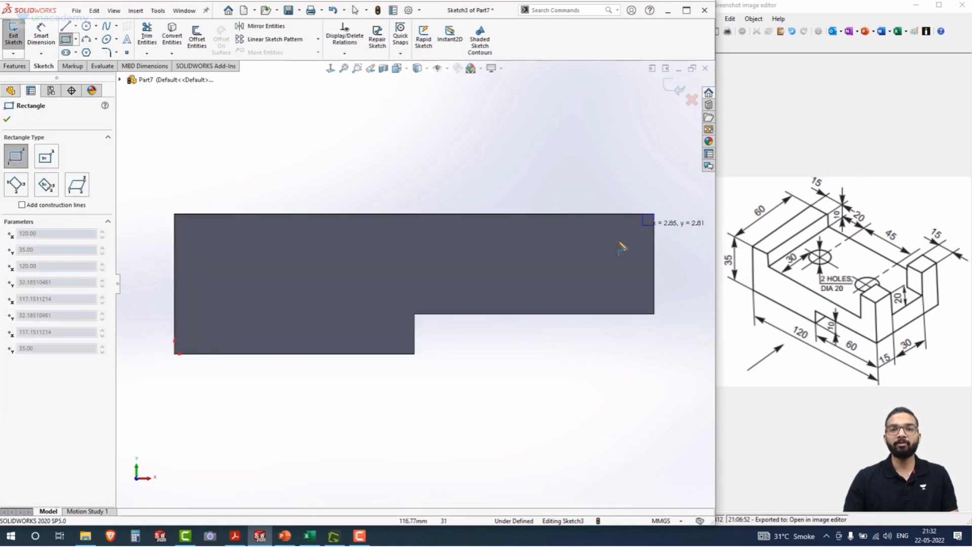
click(261, 265)
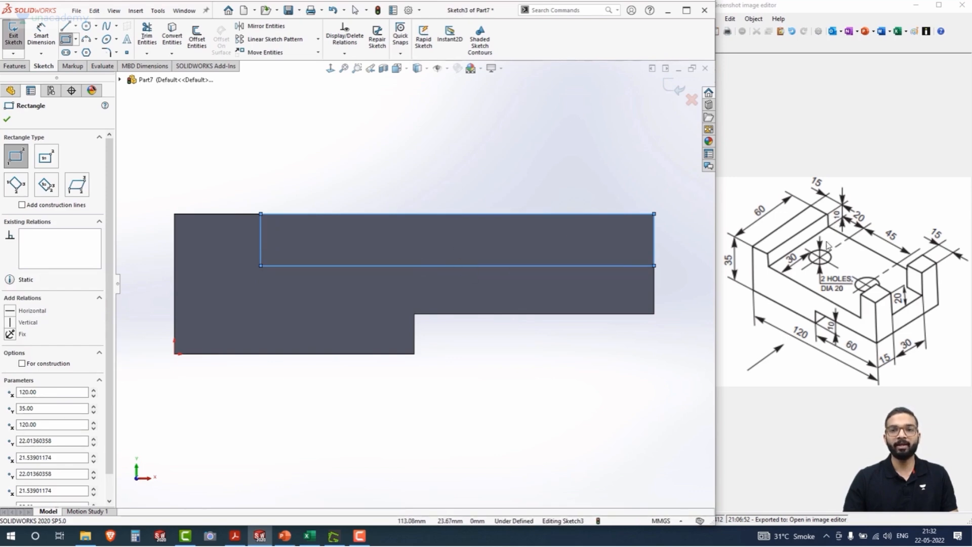
Dimension the front-face rectangle to 10 mm high, with its left side 15 mm from the block's left edge
right_drag(524, 431, 521, 375)
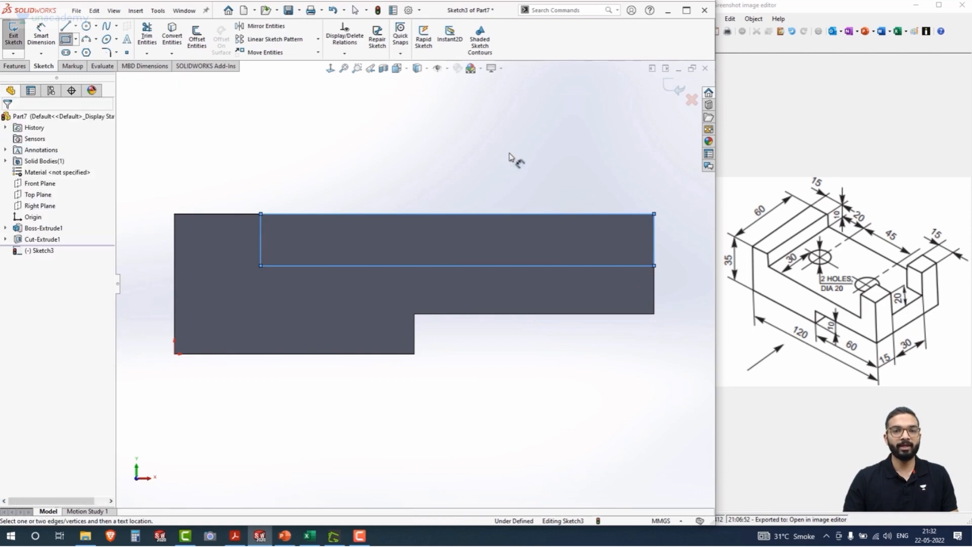
click(262, 248)
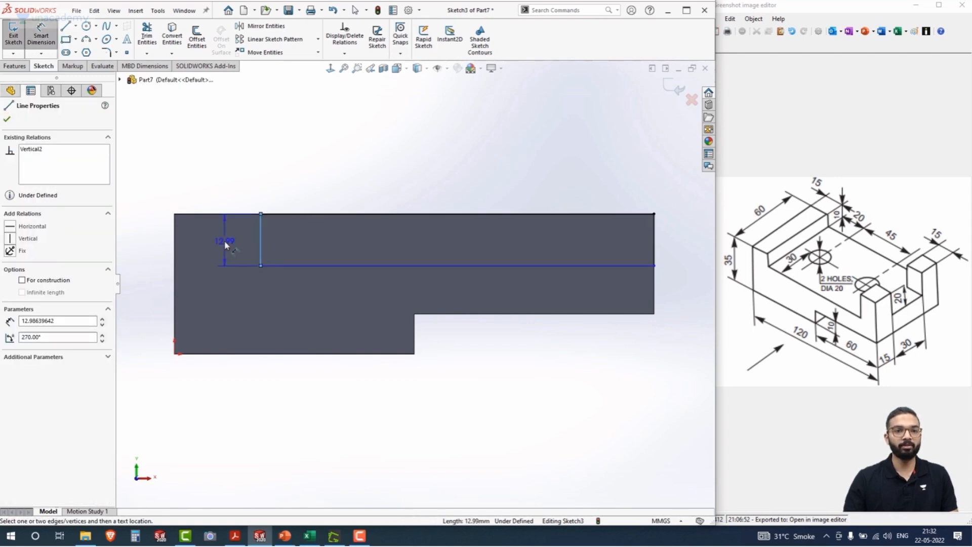
click(226, 245)
text(10)
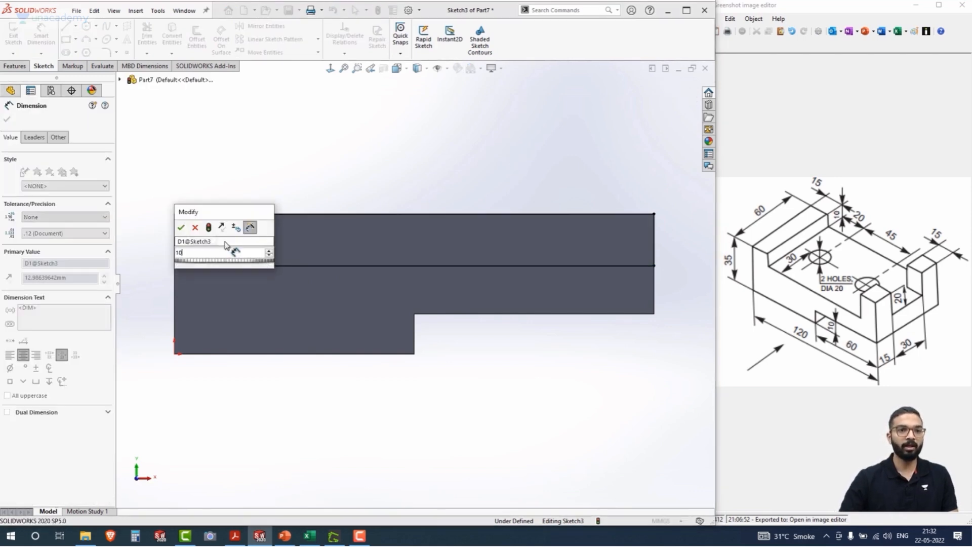
key(Return)
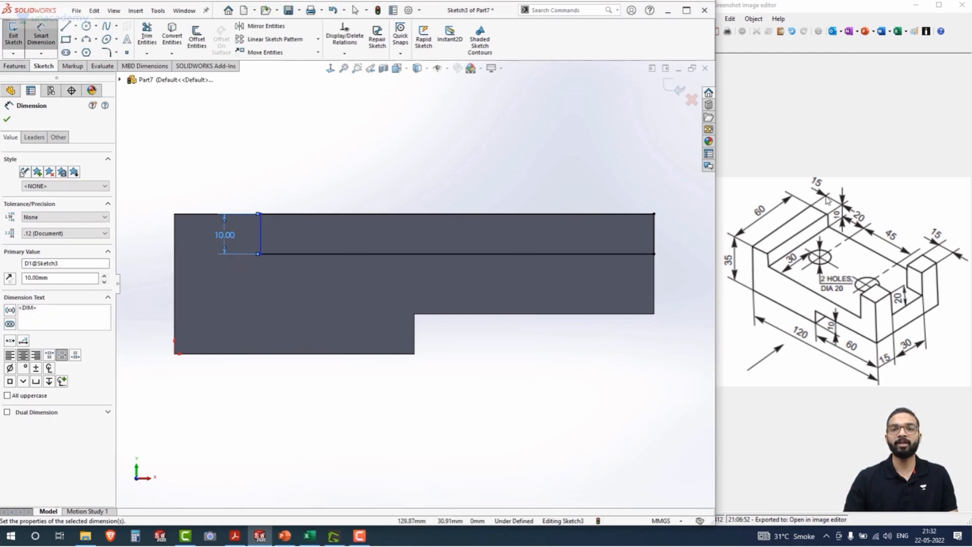
click(176, 255)
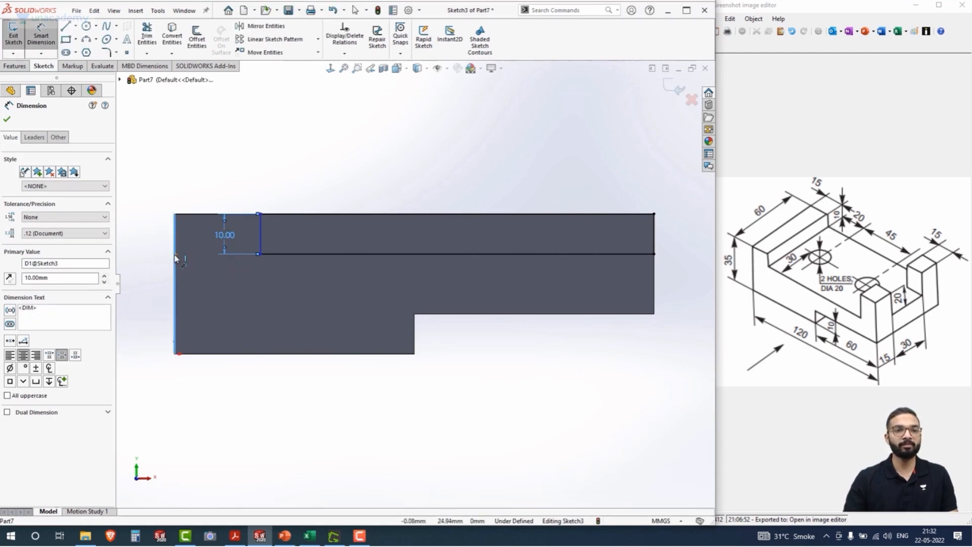
click(258, 228)
click(216, 172)
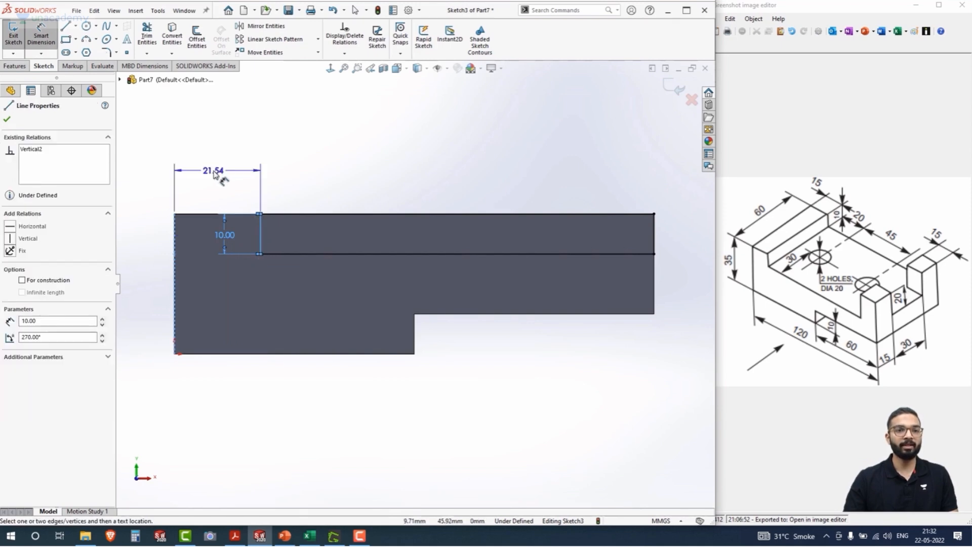
click(213, 171)
key(Return)
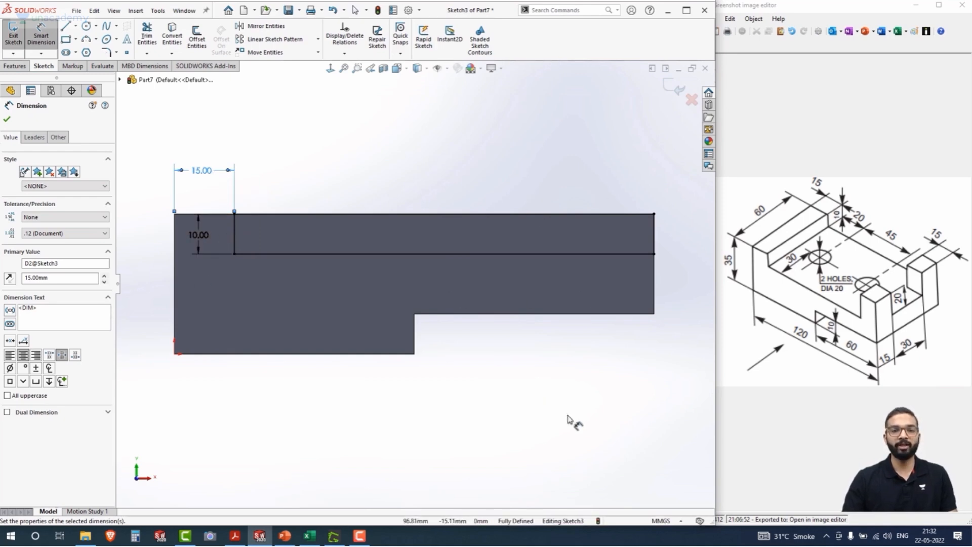
Cut the 10 mm high upper rectangle out of the block with an Extruded Cut set to Through All
click(15, 66)
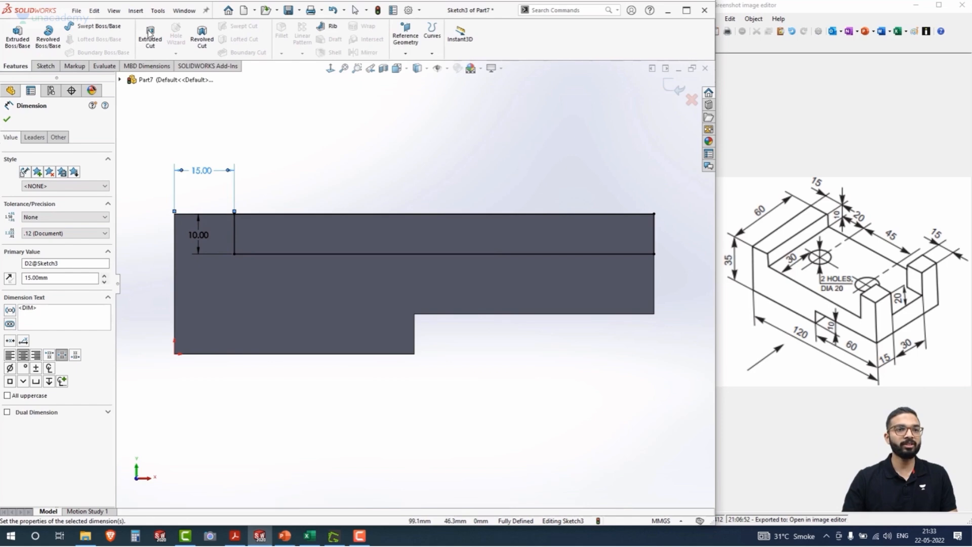
click(151, 34)
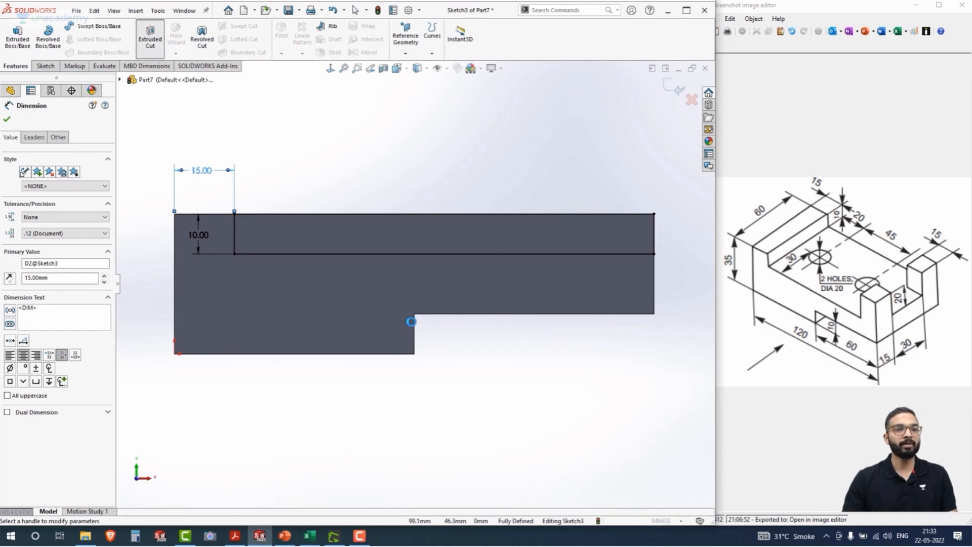
click(69, 181)
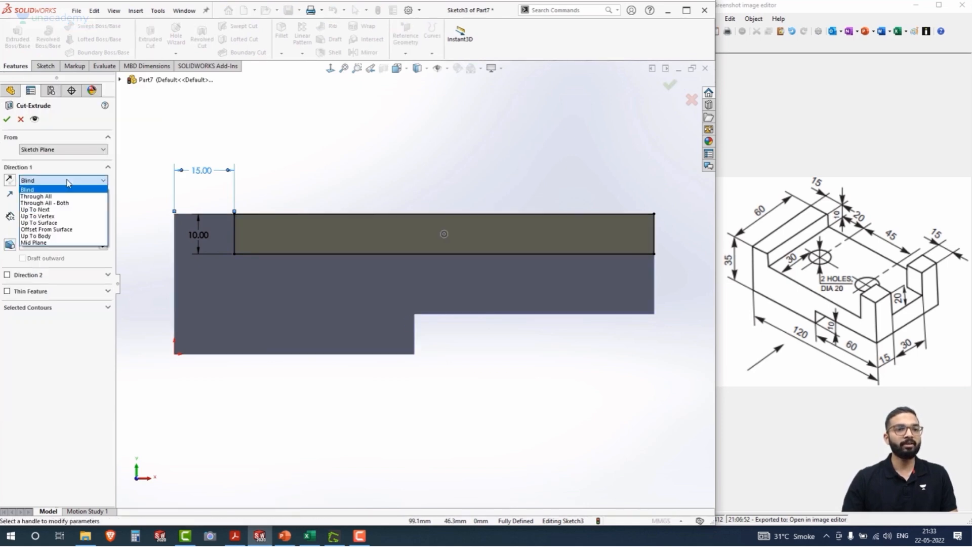
click(68, 196)
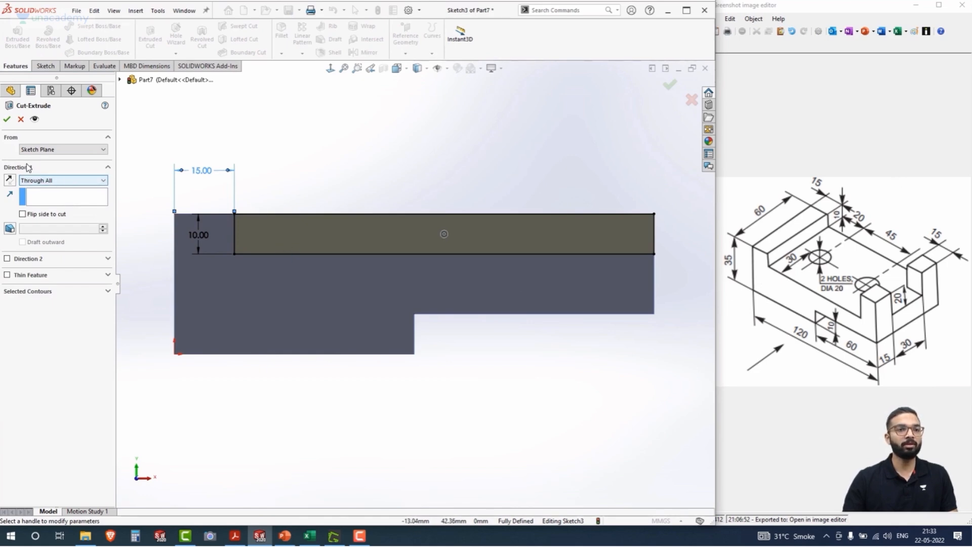
click(6, 120)
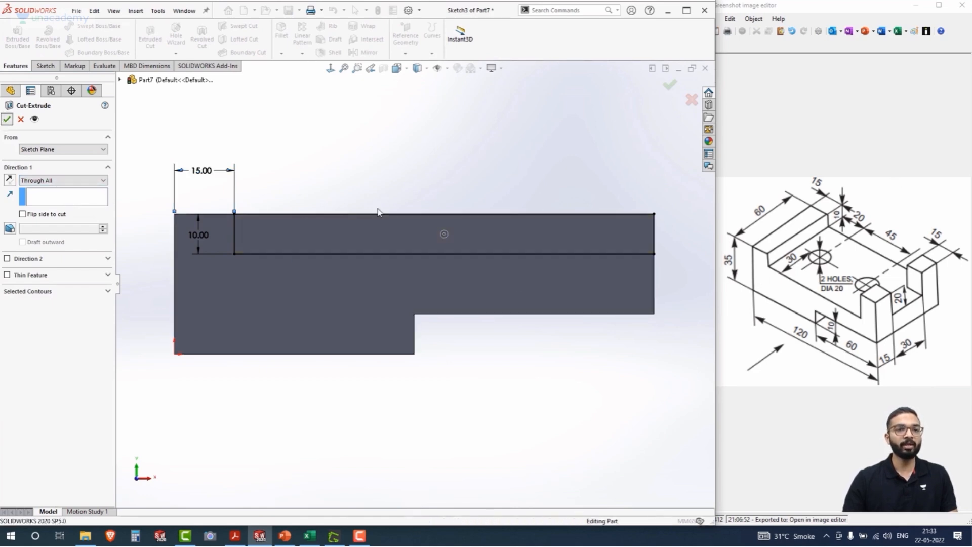
Sketch a corner rectangle on the lowered top face from its rear right corner, about 18 mm wide and 16 mm deep
middle_drag(415, 193, 399, 241)
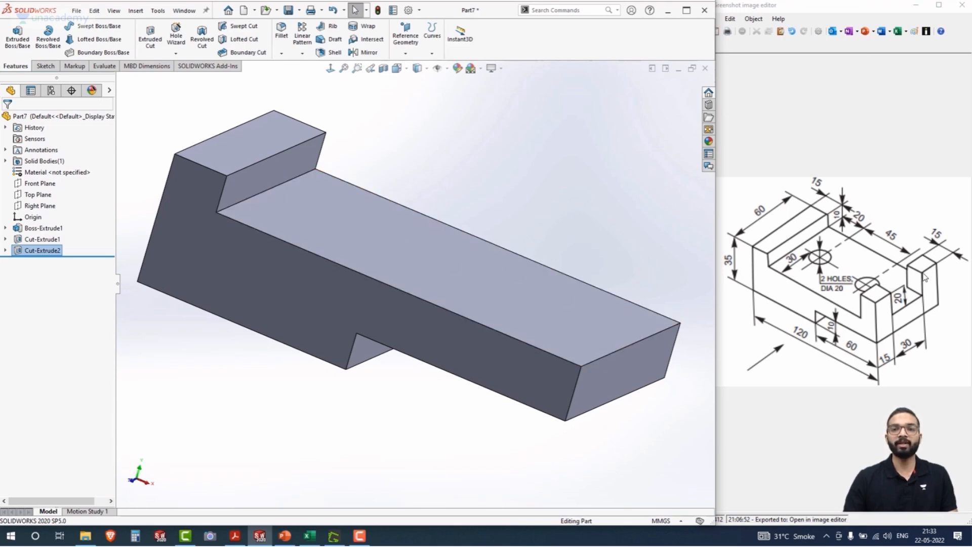
click(550, 316)
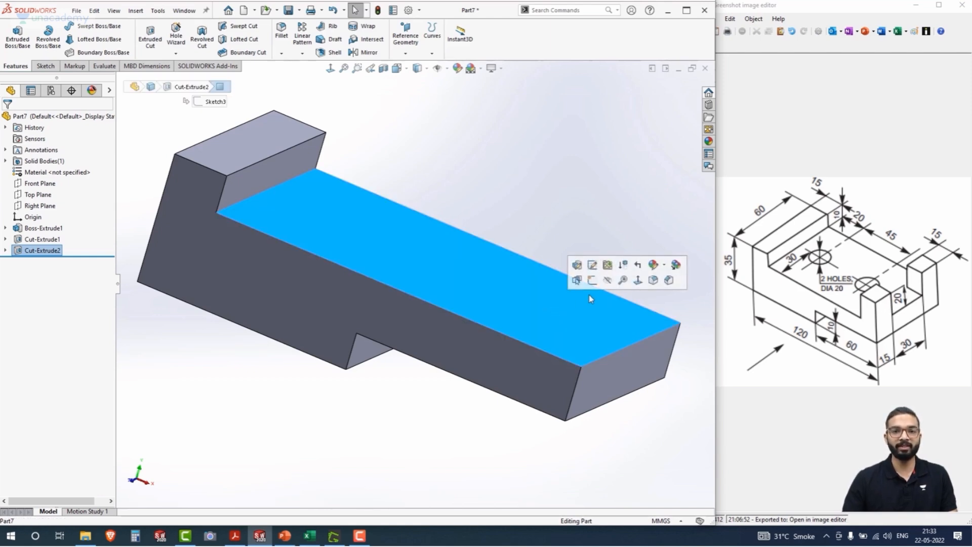
click(591, 280)
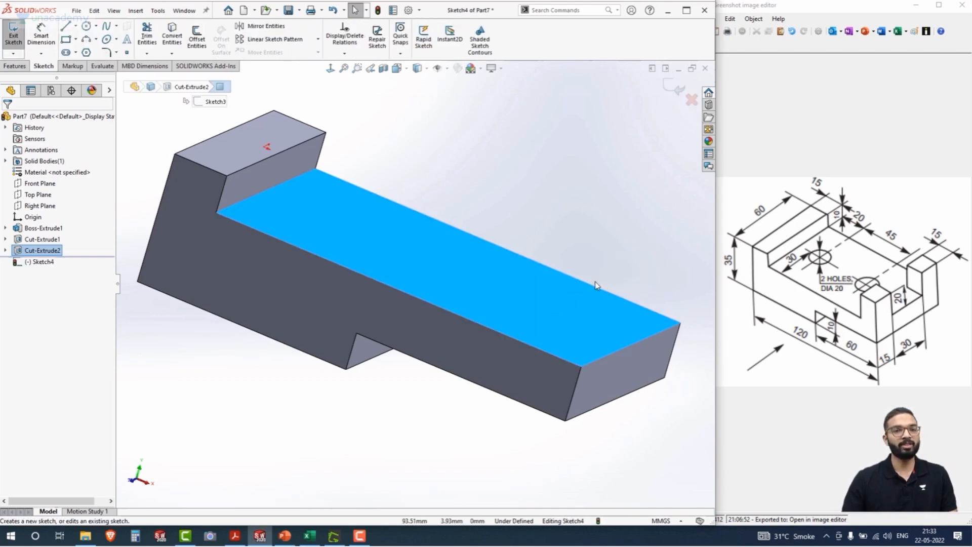
click(328, 70)
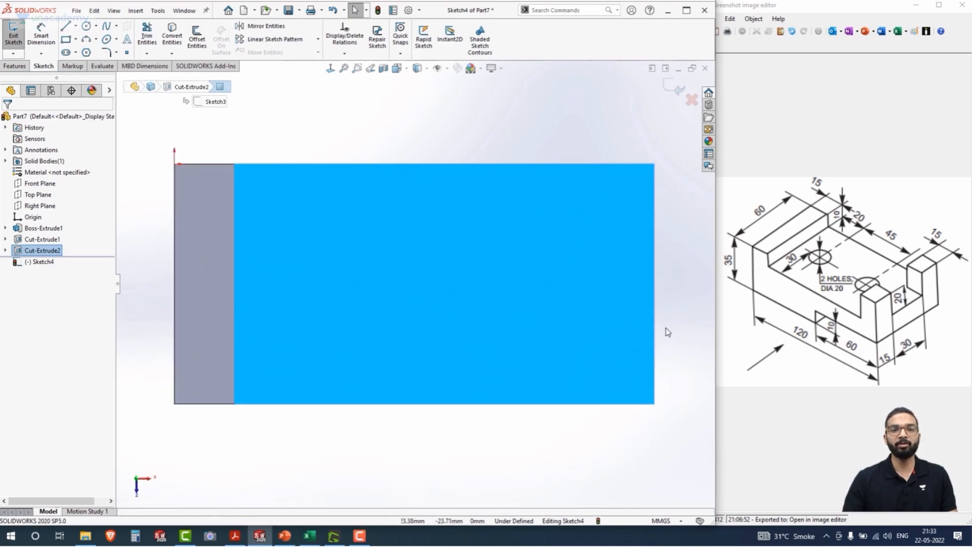
click(66, 40)
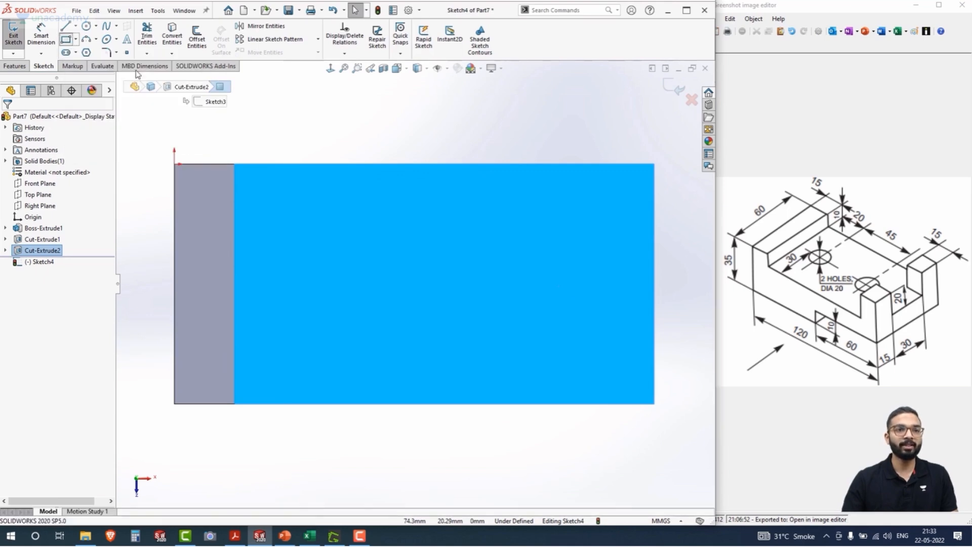
click(655, 165)
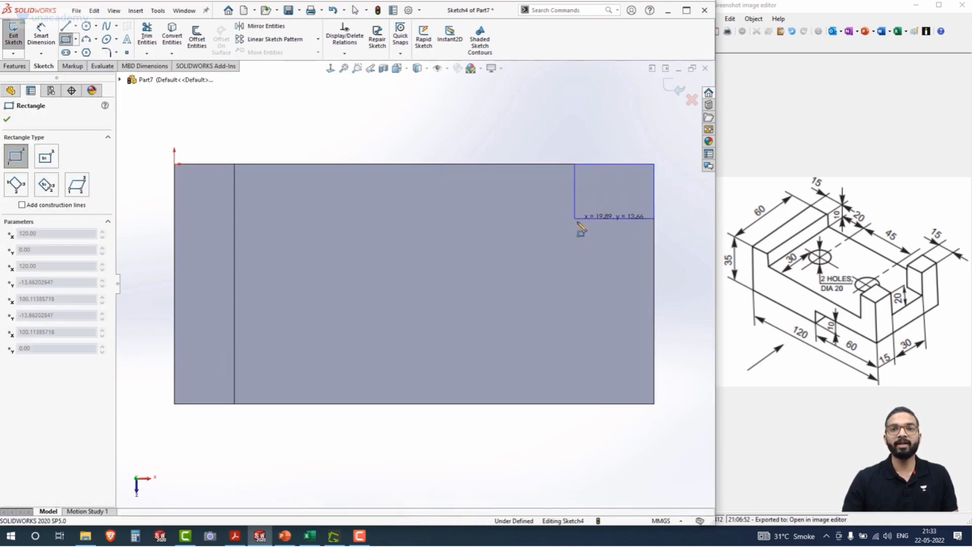
click(582, 226)
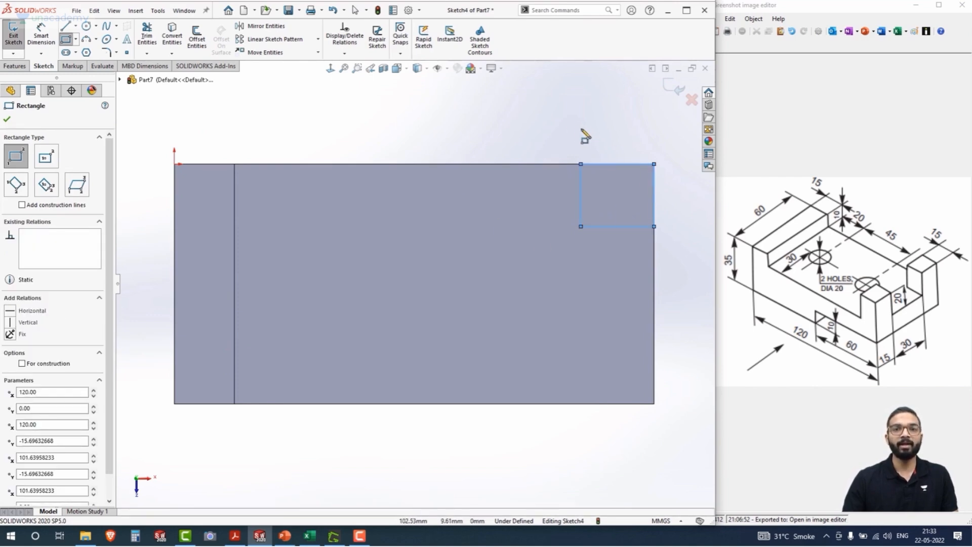
Dimension the width of the rear corner rectangle to 15 mm
right_drag(681, 288, 679, 182)
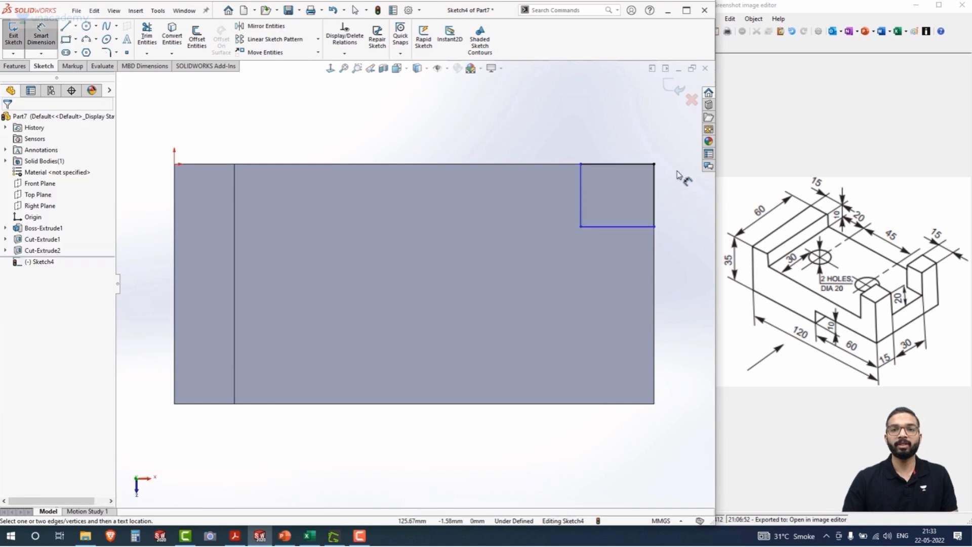
click(618, 163)
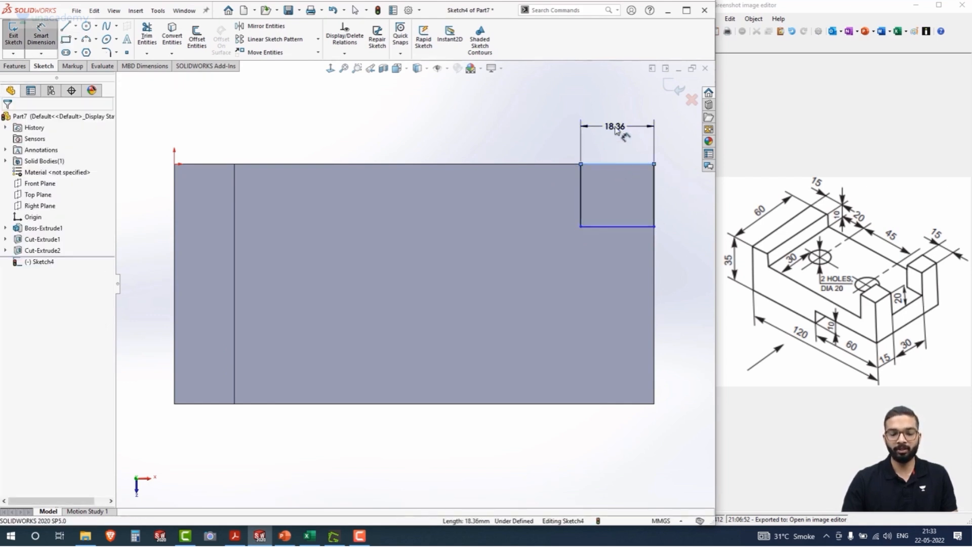
click(617, 131)
text(15)
key(Return)
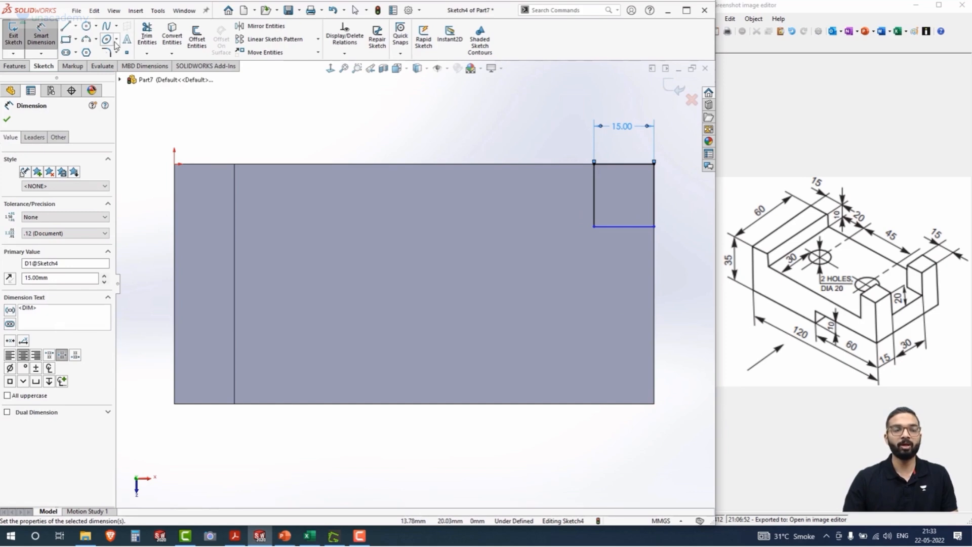
Sketch a second corner rectangle from the face's front right corner, 15 mm wide in line with the first and about 19 mm deep
click(66, 39)
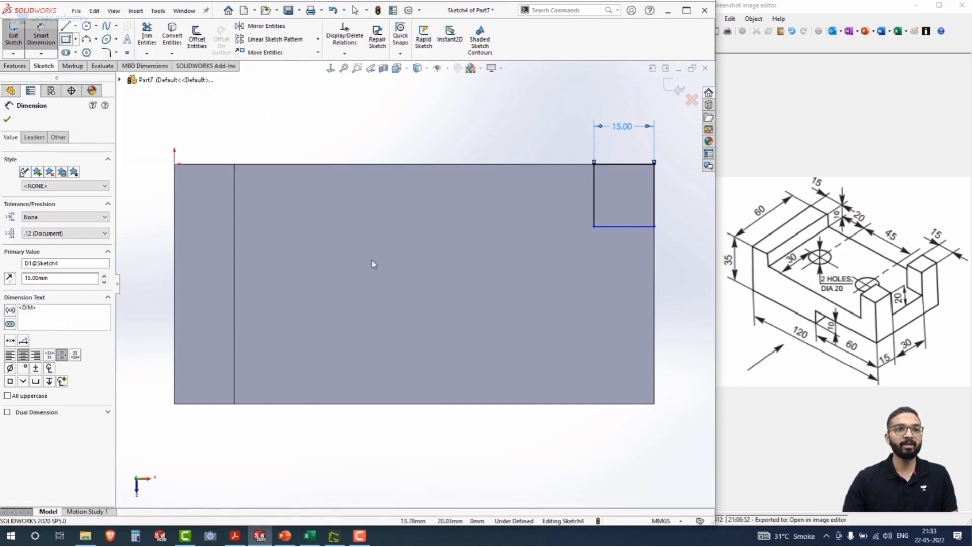
click(654, 404)
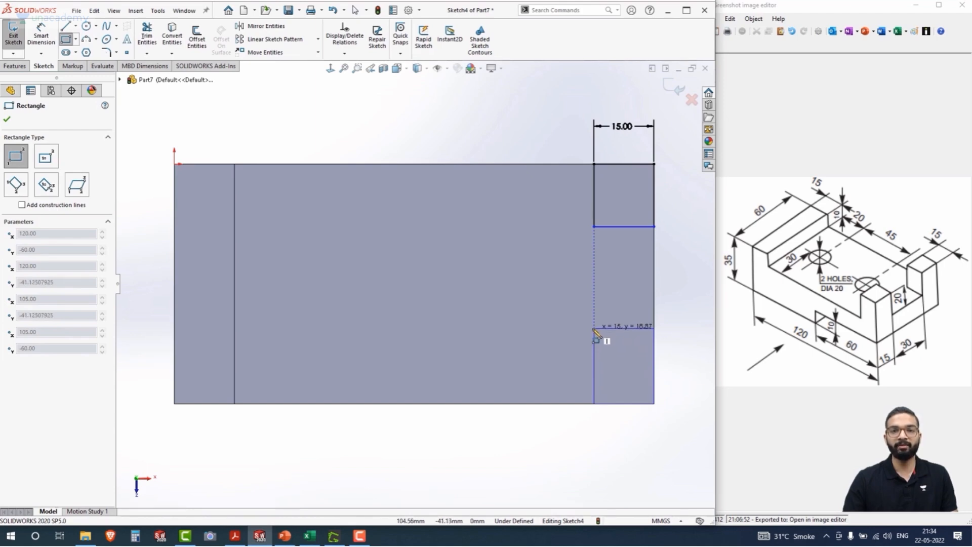
click(594, 329)
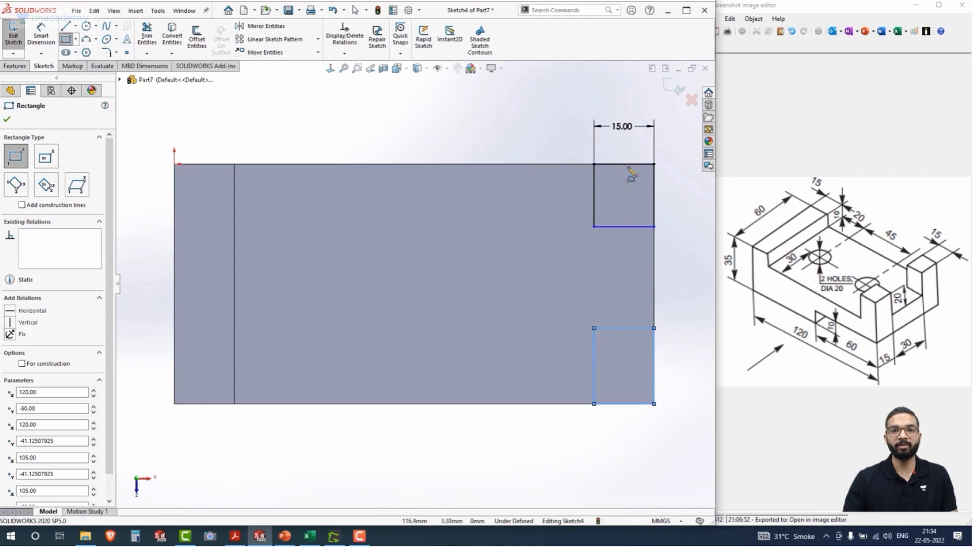
click(649, 445)
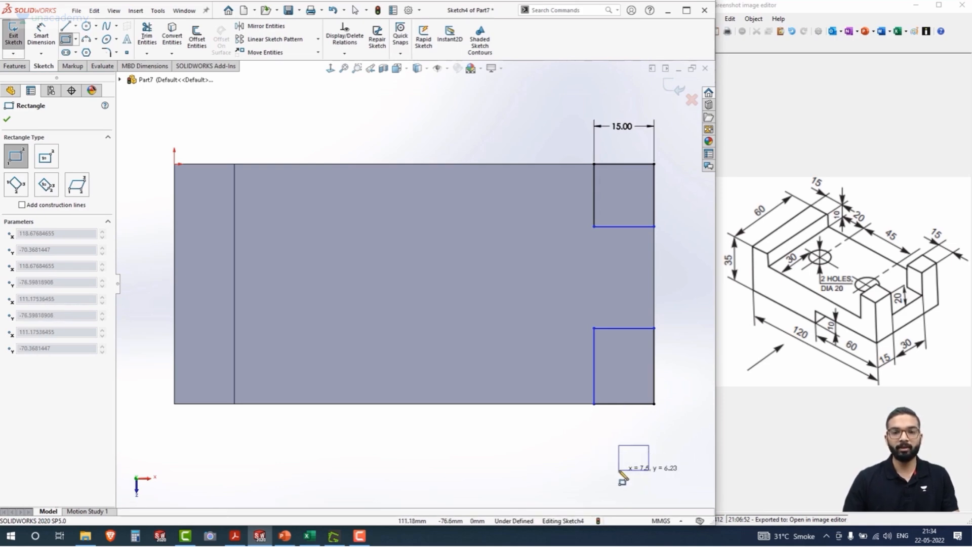
key(Escape)
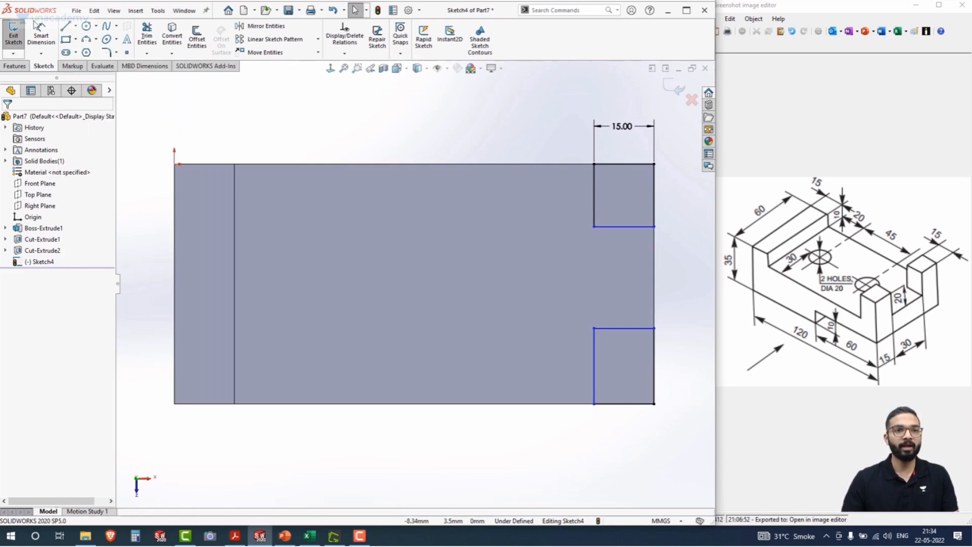
Dimension the gap between the facing edges of the two corner rectangles to 30 mm
click(43, 38)
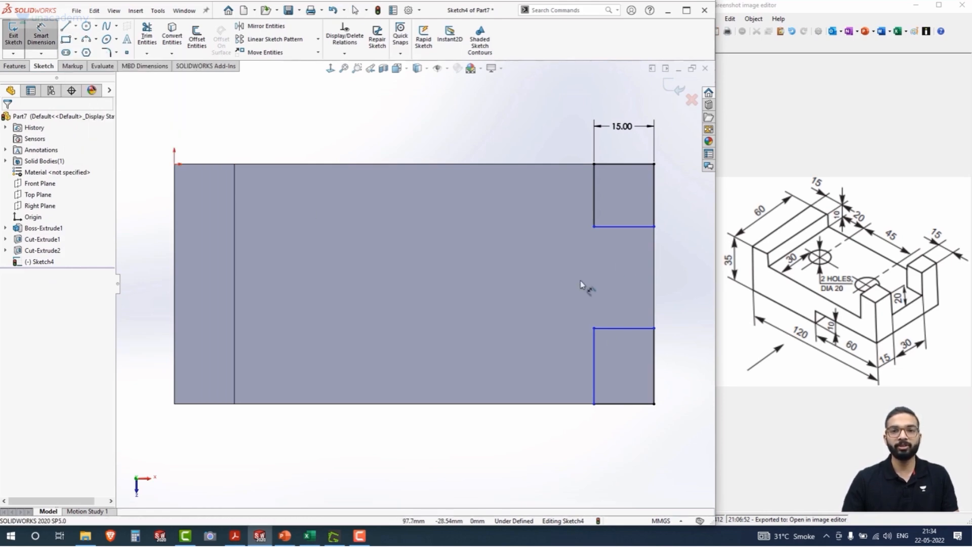
click(628, 239)
click(628, 329)
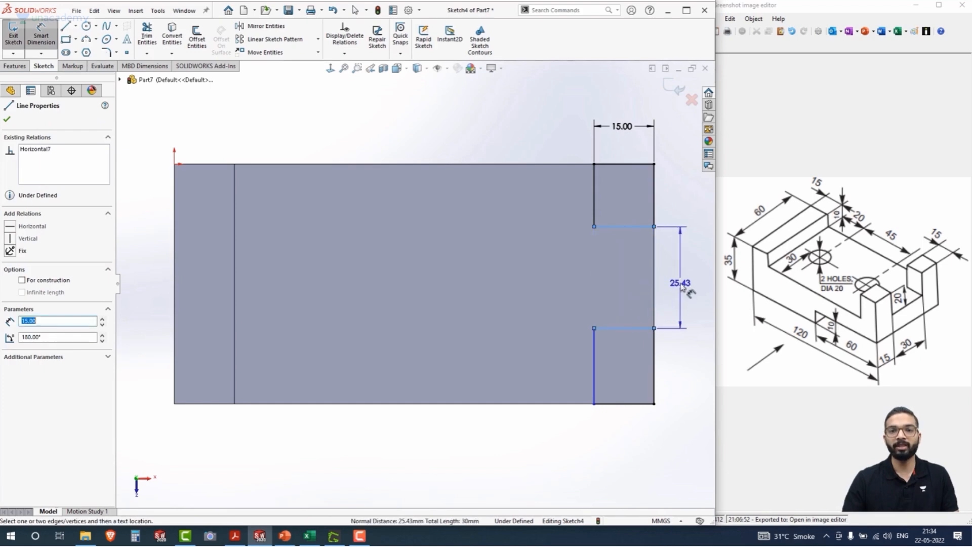
click(684, 287)
text(30)
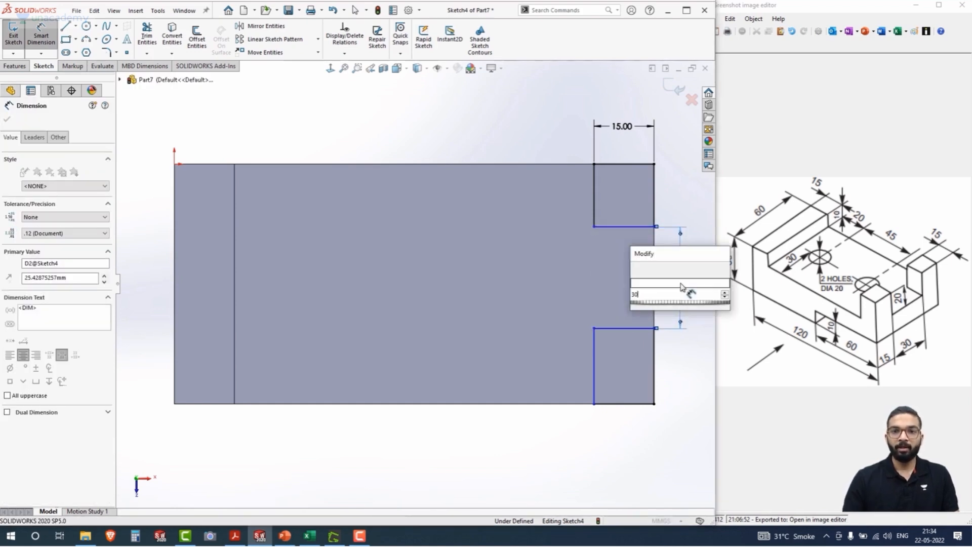
key(Return)
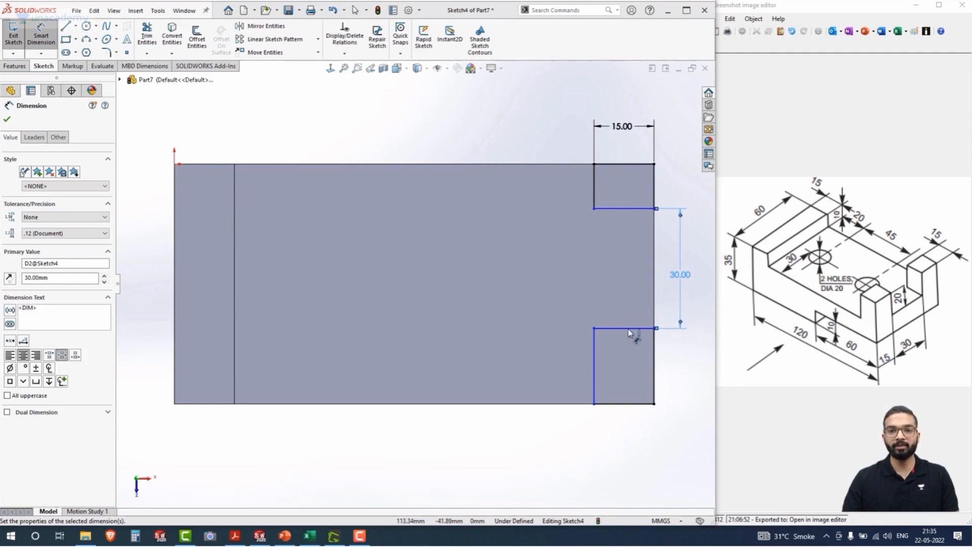
Dimension the depth of the front corner rectangle to 15 mm
click(625, 404)
click(624, 406)
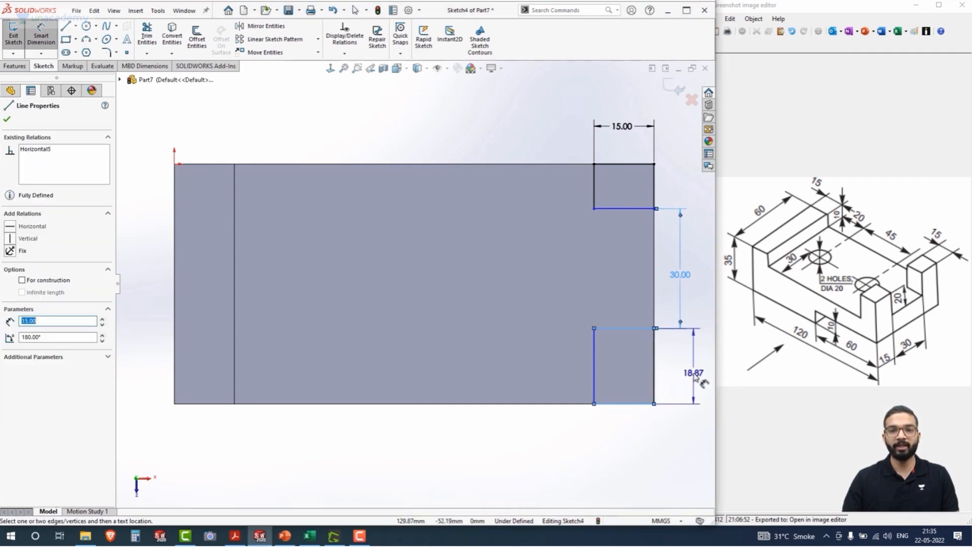
click(680, 377)
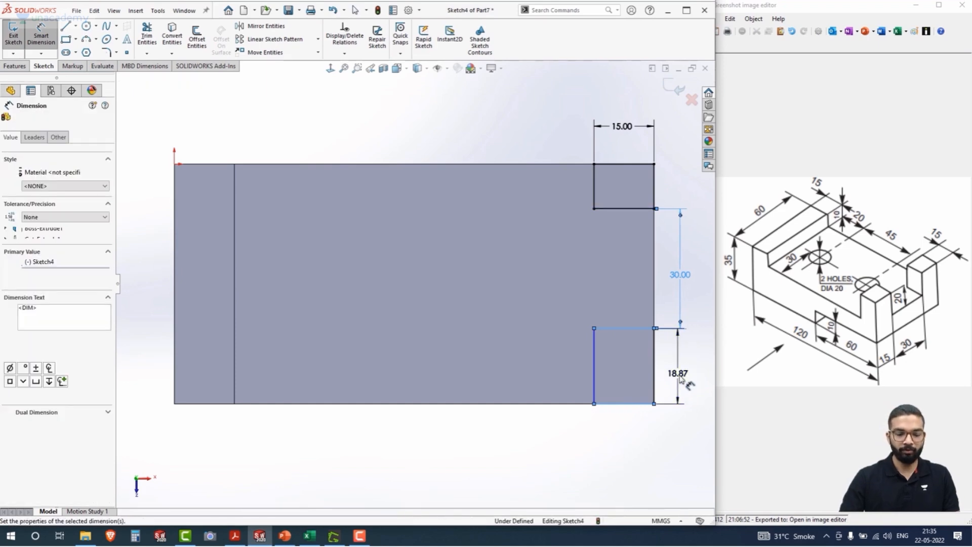
text(15)
key(Return)
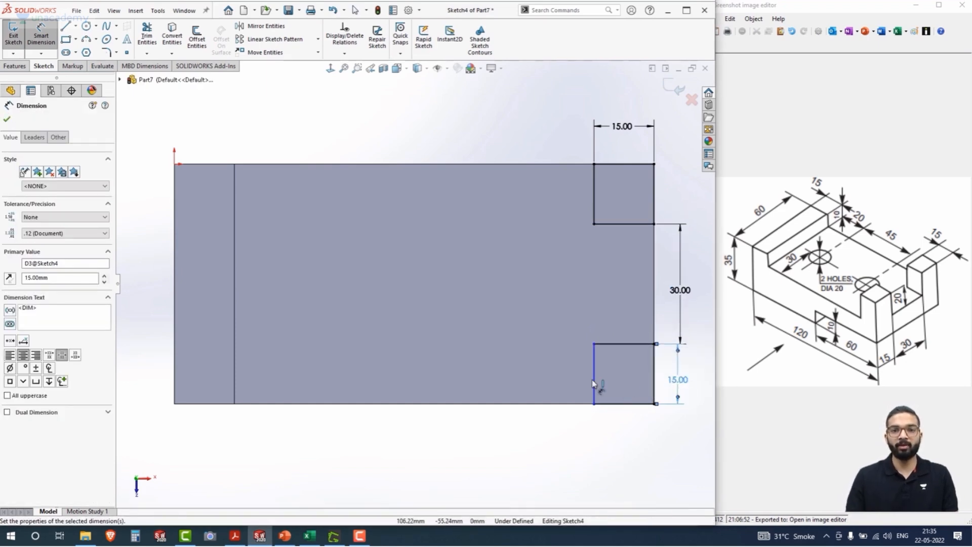
click(655, 387)
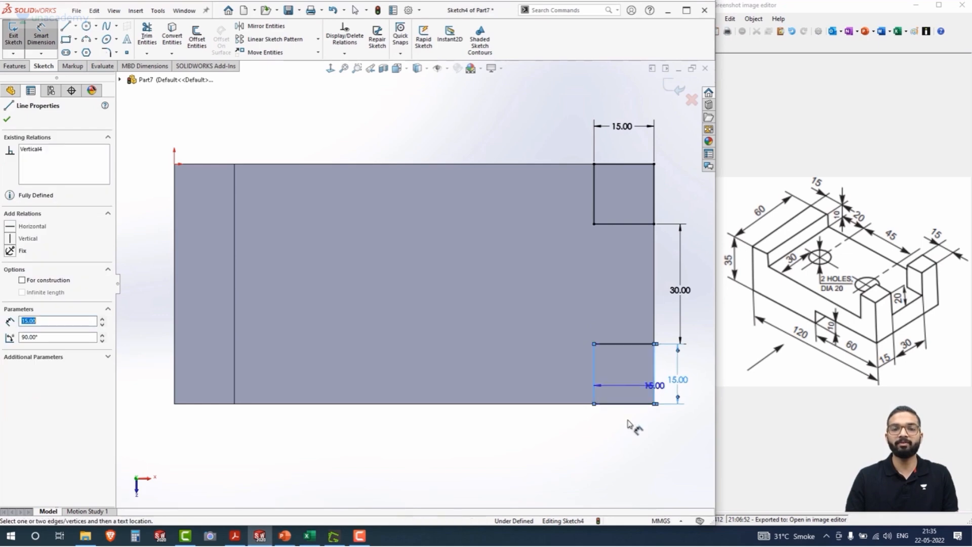
click(627, 452)
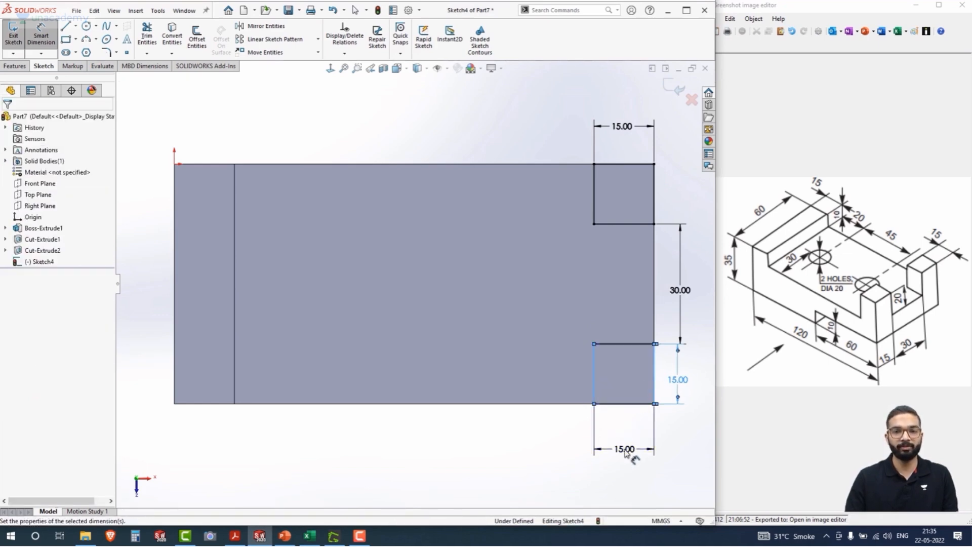
click(581, 435)
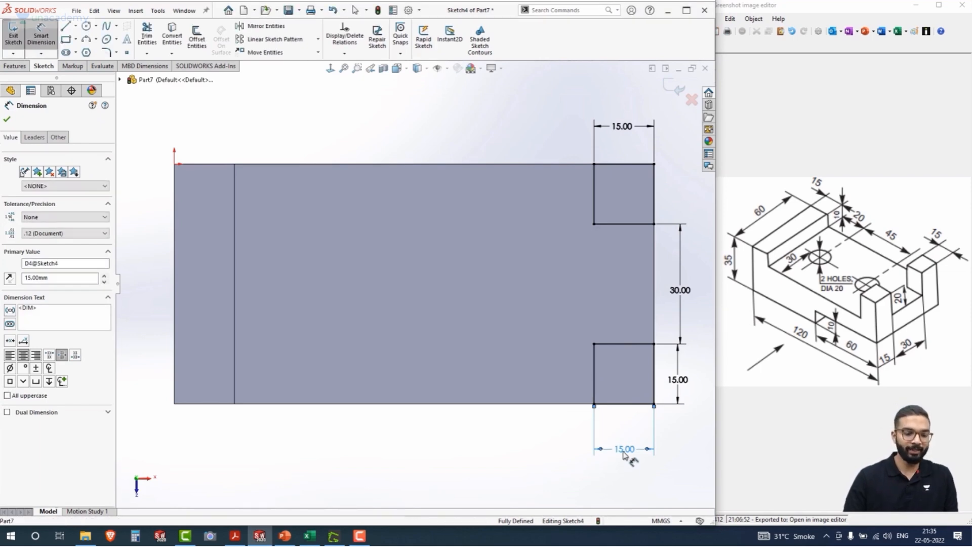
key(Delete)
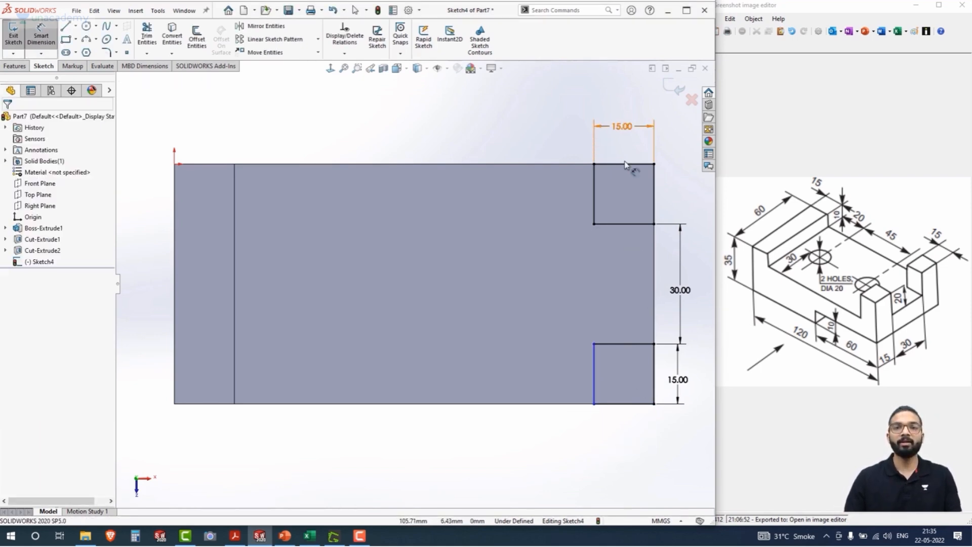
key(Escape)
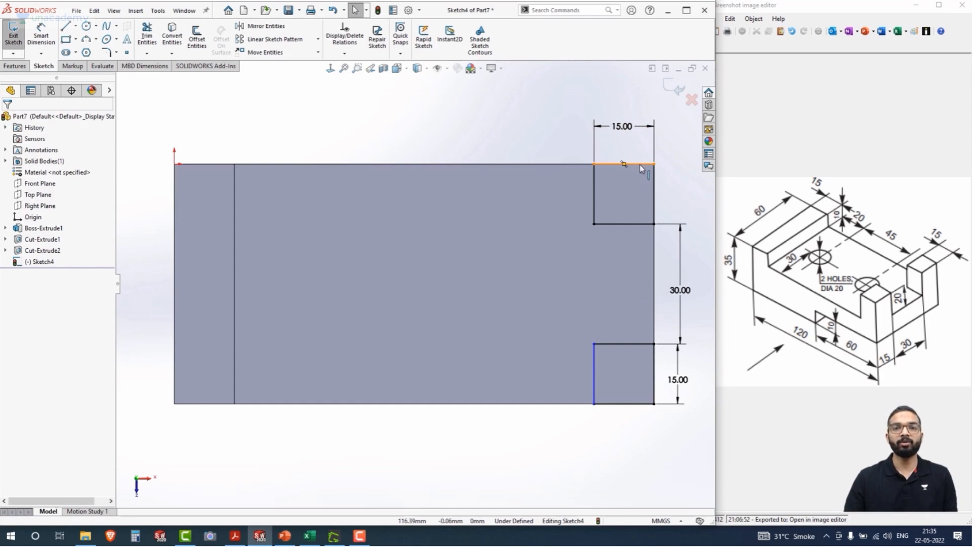
Make the front rectangle's outer horizontal edge equal in length to the rear rectangle's outer horizontal edge
click(624, 163)
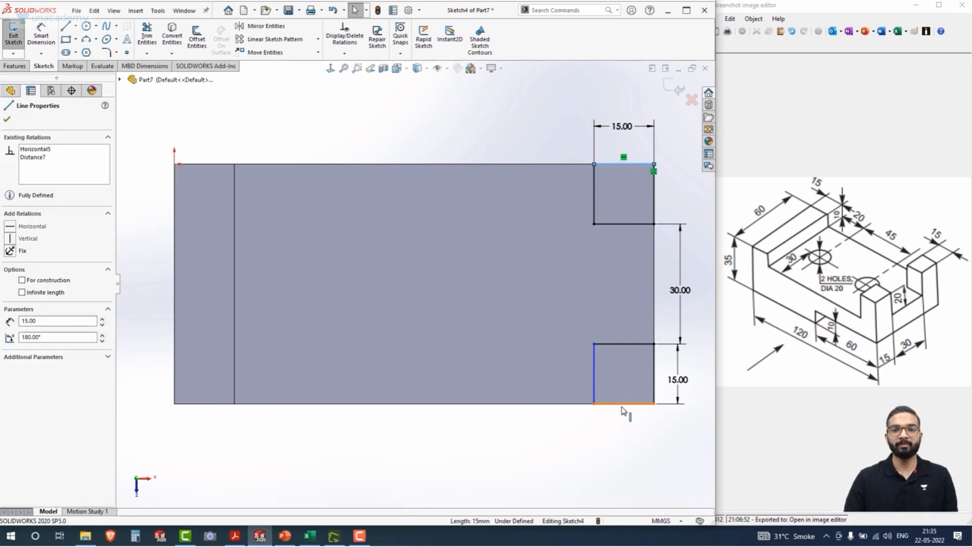
ctrl+click(623, 405)
click(728, 361)
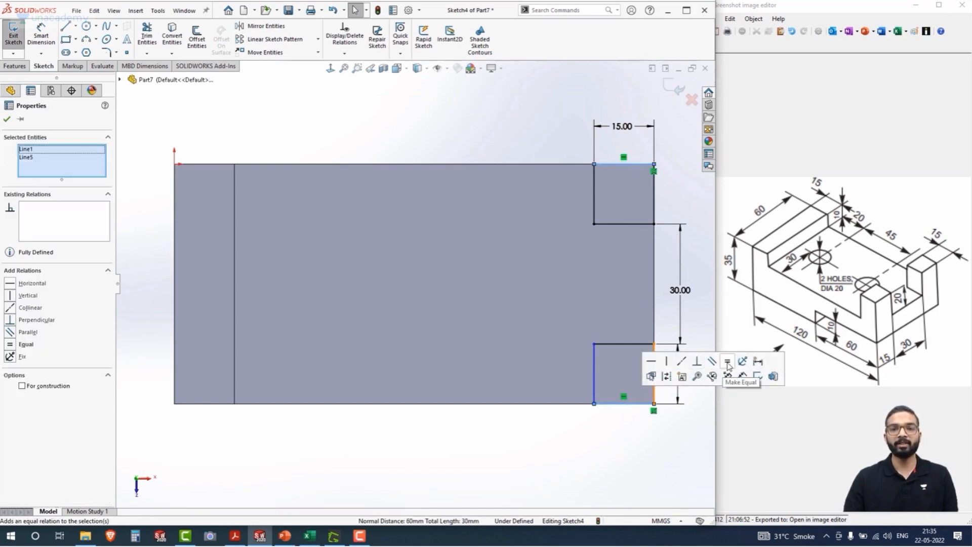
click(589, 445)
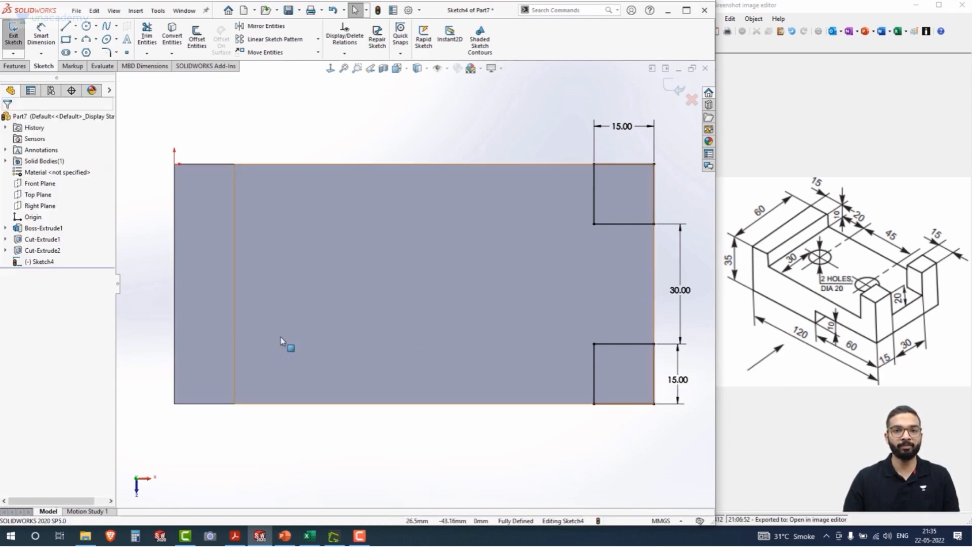
Extrude both corner squares upward 20 mm as a blind boss merged with the body
click(16, 68)
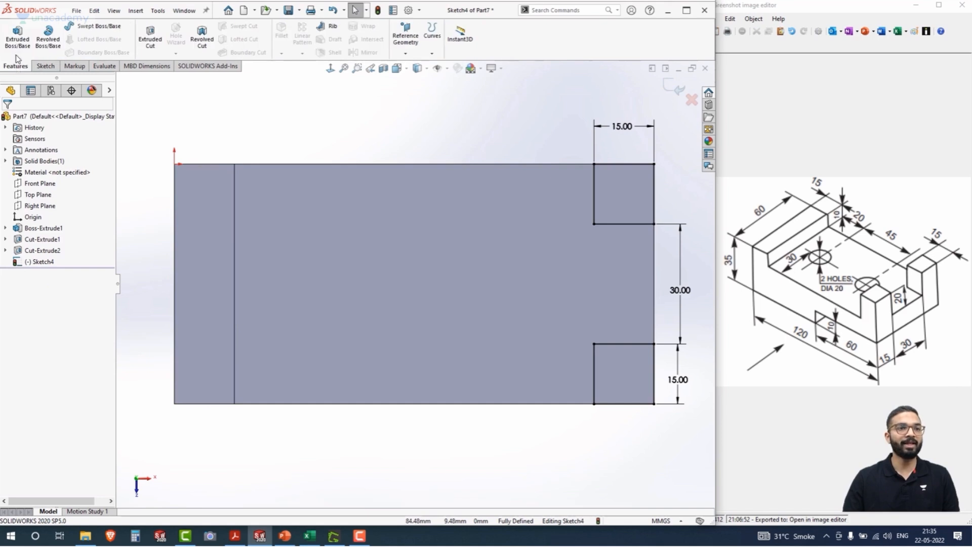
click(19, 46)
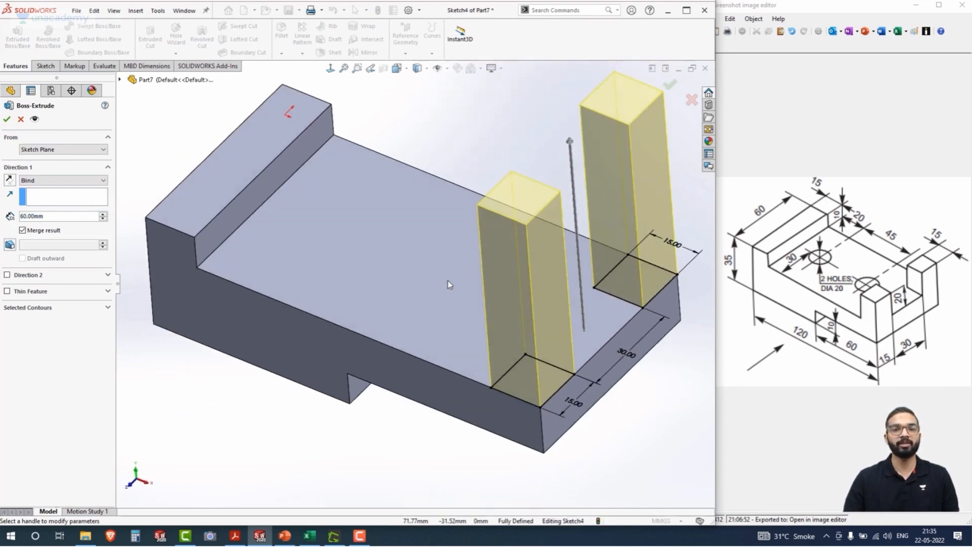
double_click(42, 215)
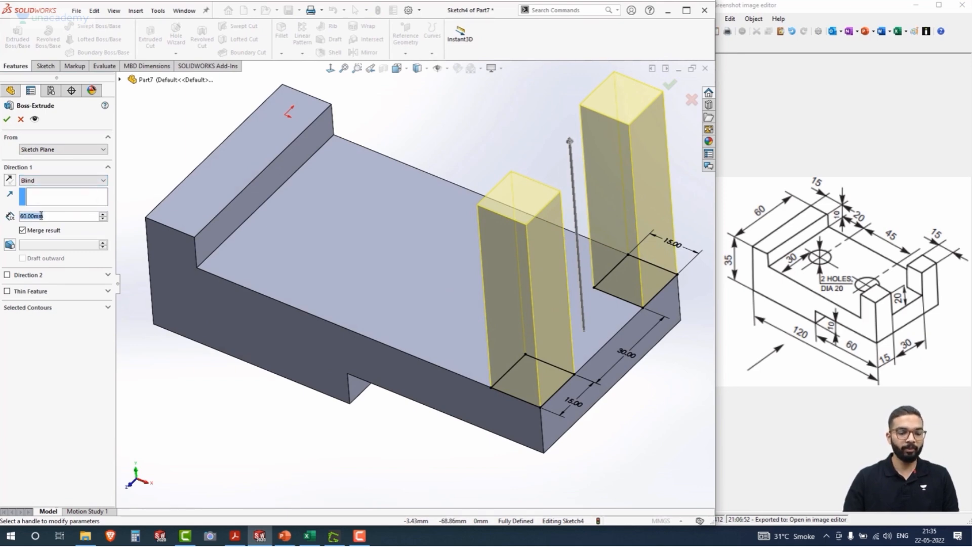
text(20)
key(Return)
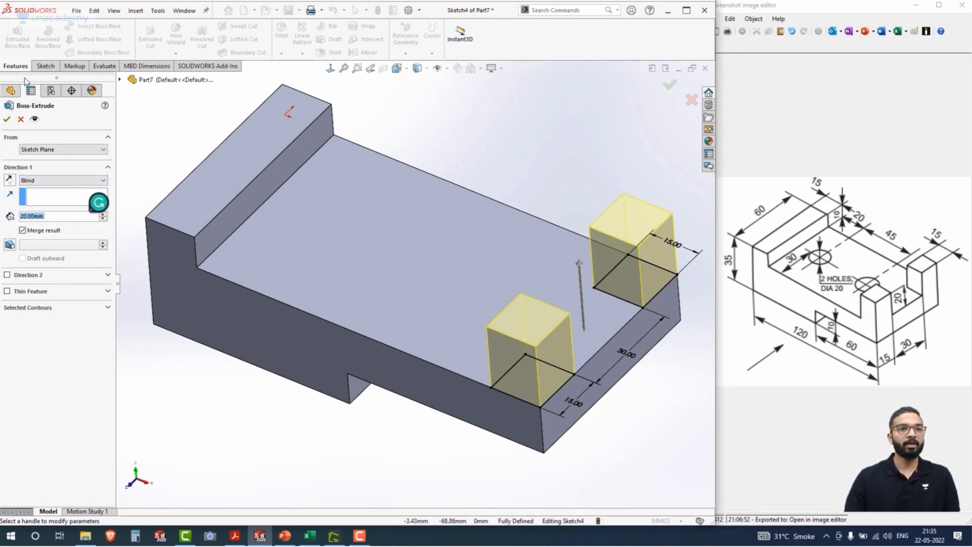
click(7, 119)
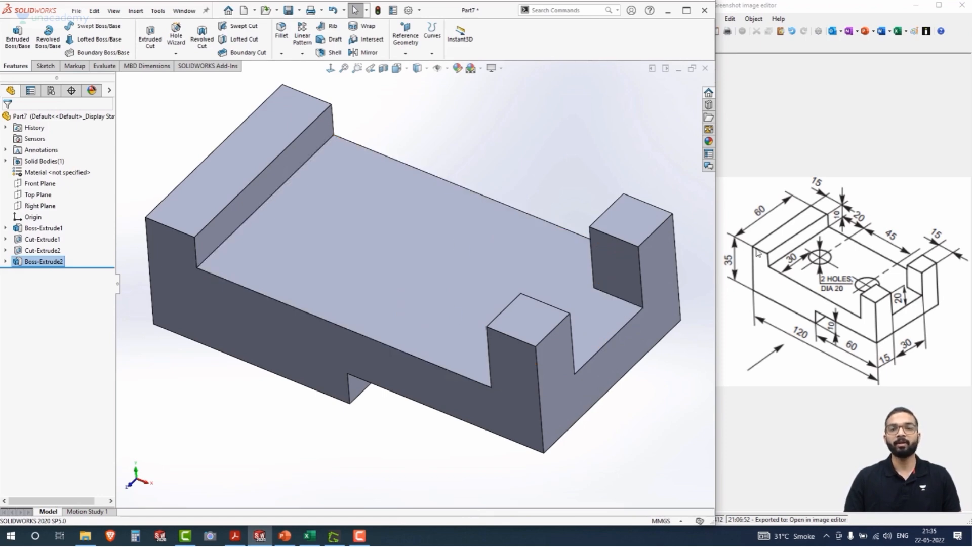
Start a sketch on the lowered top face and draw two horizontally aligned circles, radii about 6.8 mm near the lip and 8.2 mm toward the posts
click(396, 250)
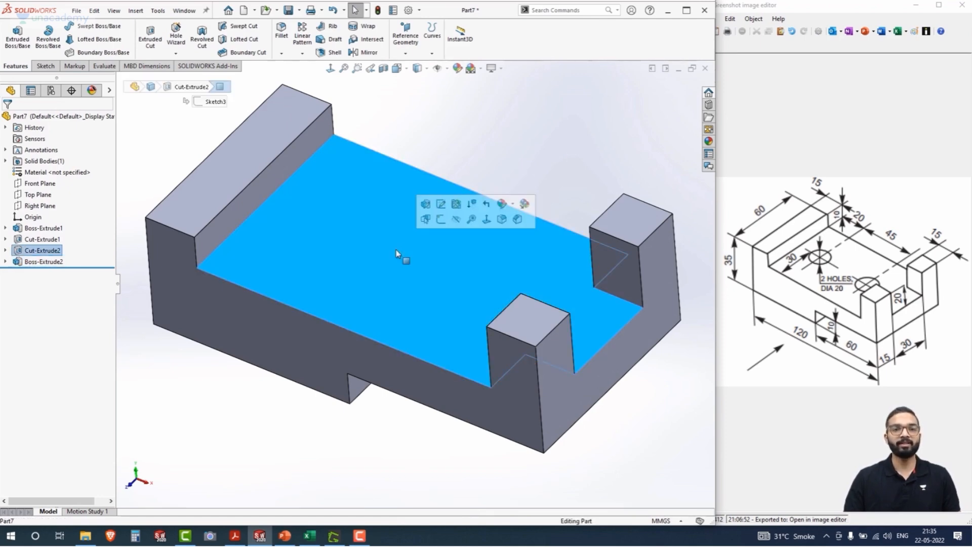
click(439, 220)
click(330, 69)
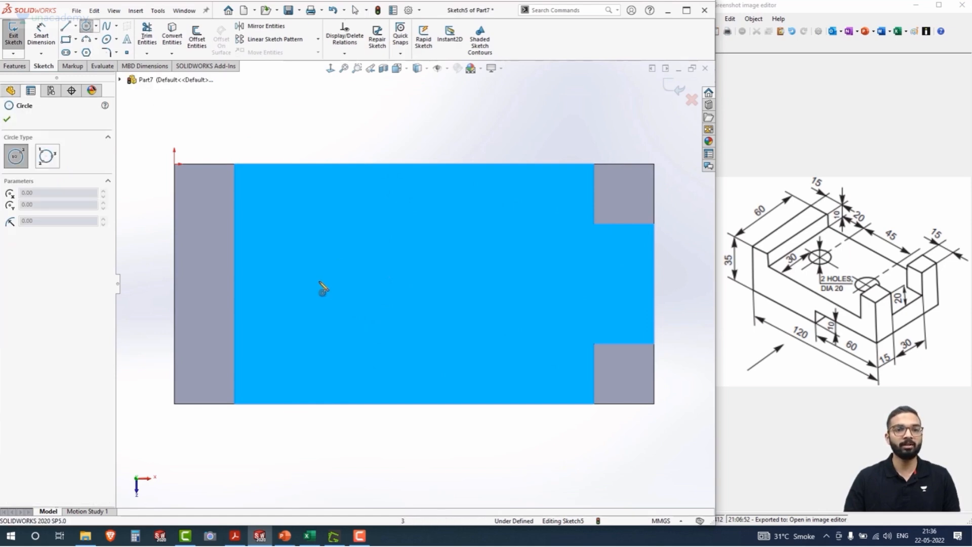
drag(311, 279, 330, 297)
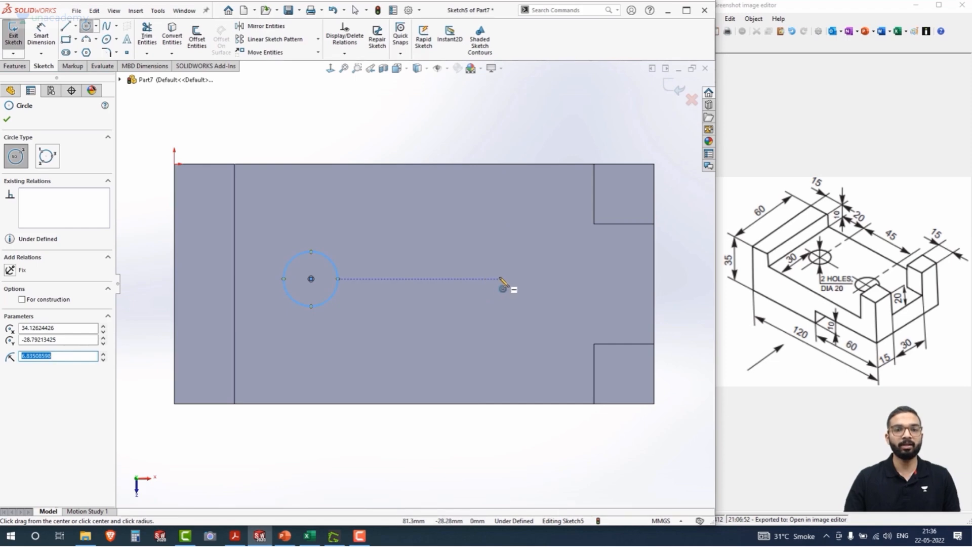
drag(495, 279, 492, 314)
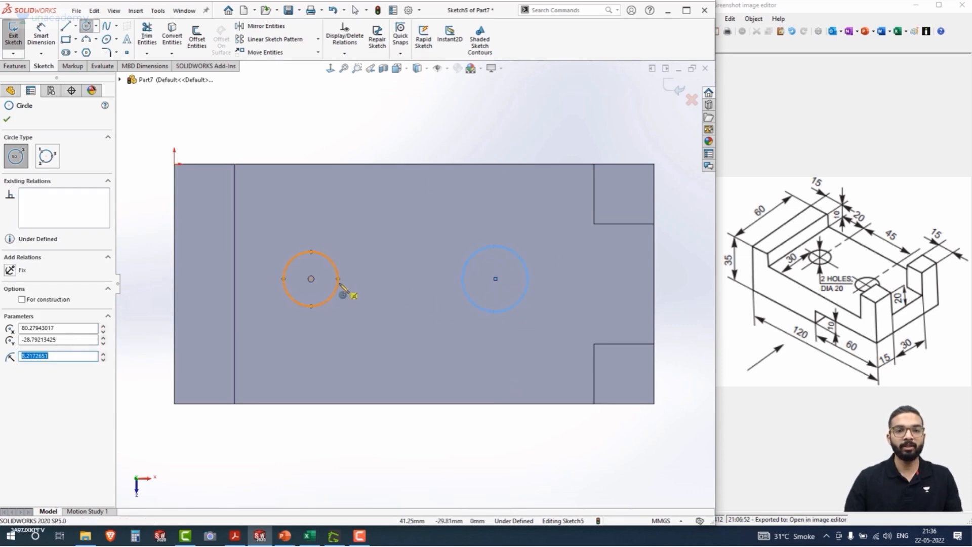
key(Escape)
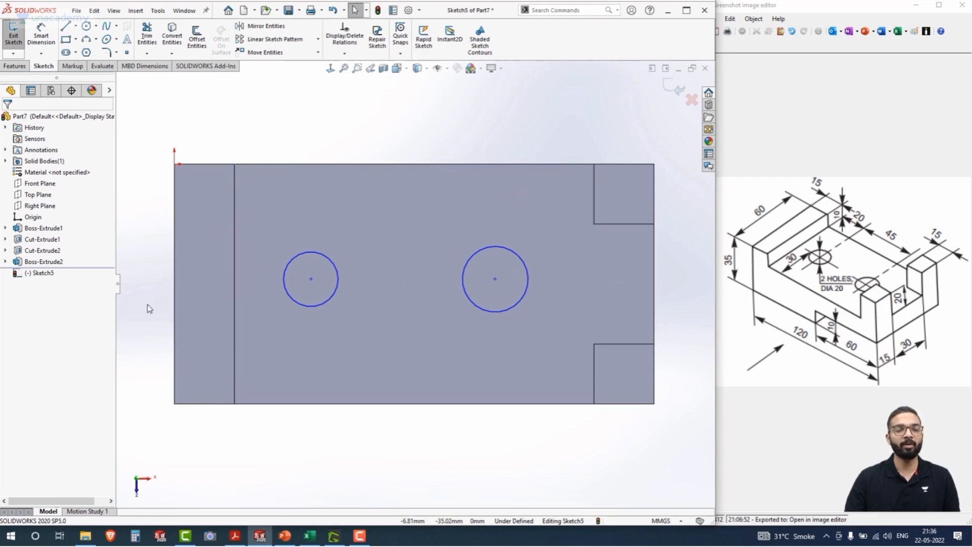
Dimension the centre of the circle nearest the raised lip 30 mm from the face's rear edge
right_drag(151, 221, 155, 150)
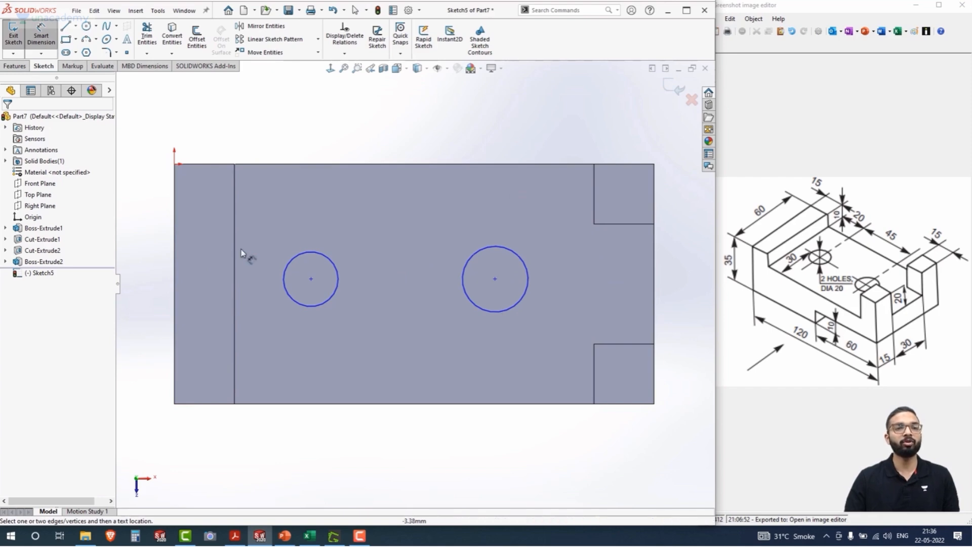
click(310, 278)
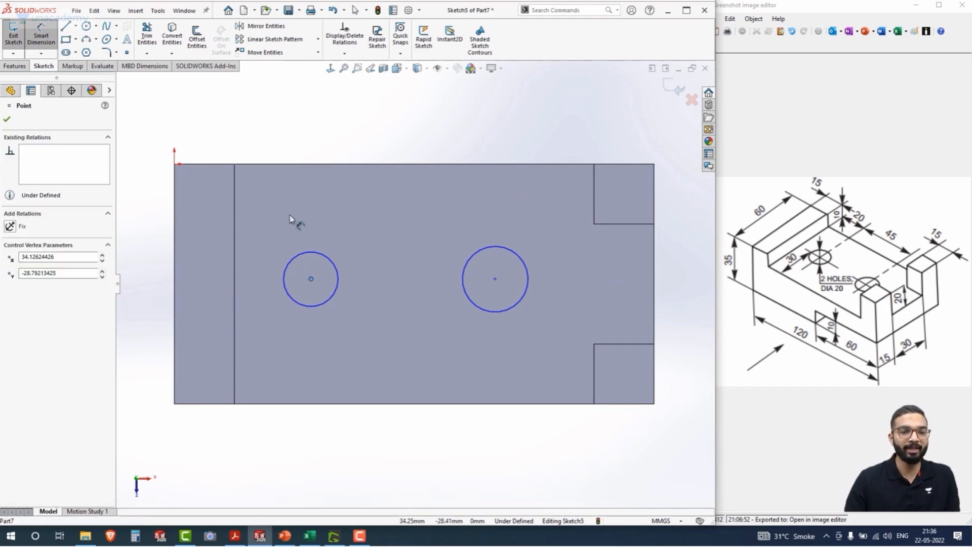
click(313, 166)
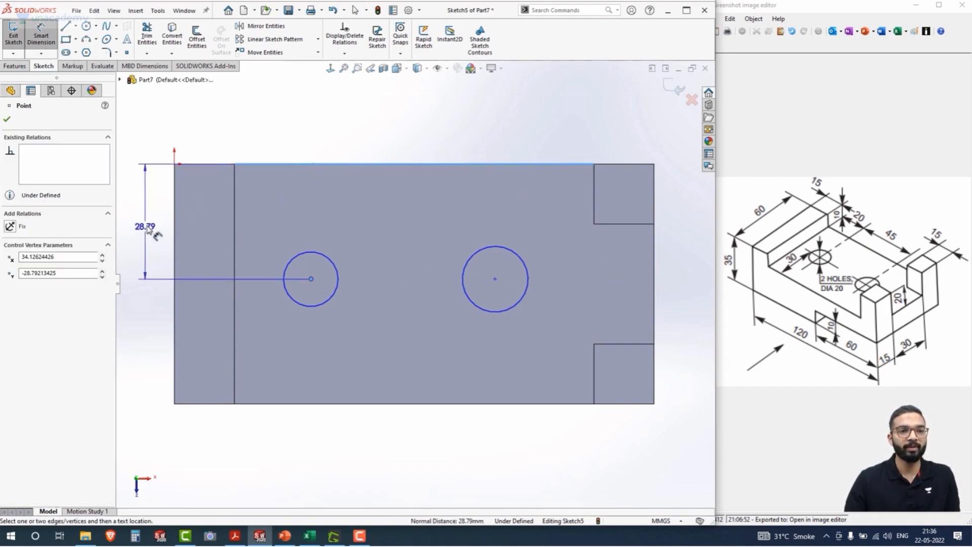
click(146, 225)
text(30)
key(Return)
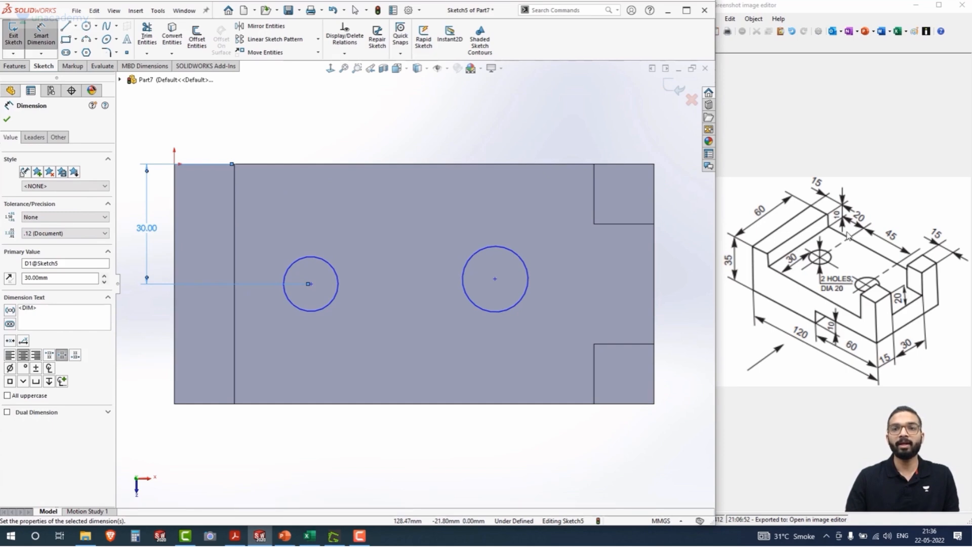
Dimension the same circle's centre 20 mm horizontally from the edge of the raised lip
click(235, 218)
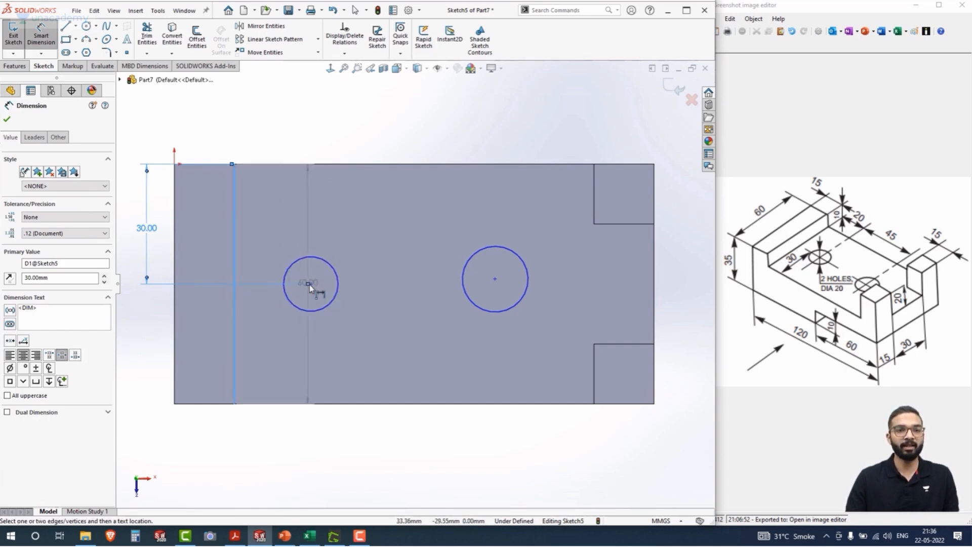
click(309, 284)
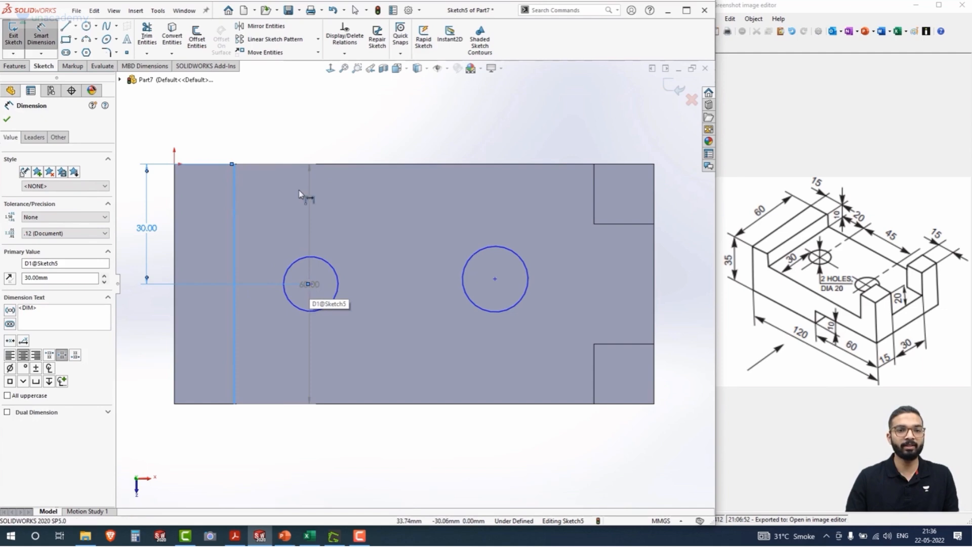
click(282, 129)
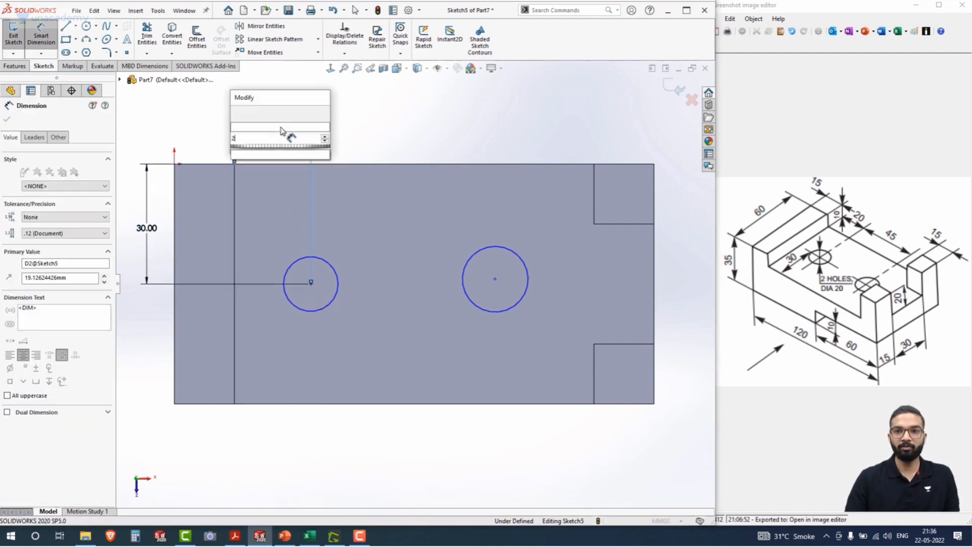
text(20)
key(Return)
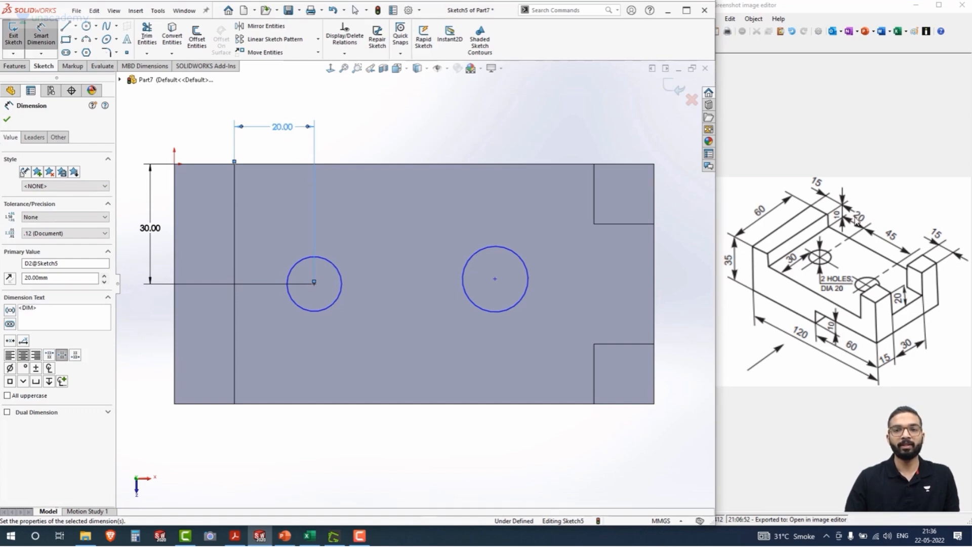
drag(314, 281, 494, 279)
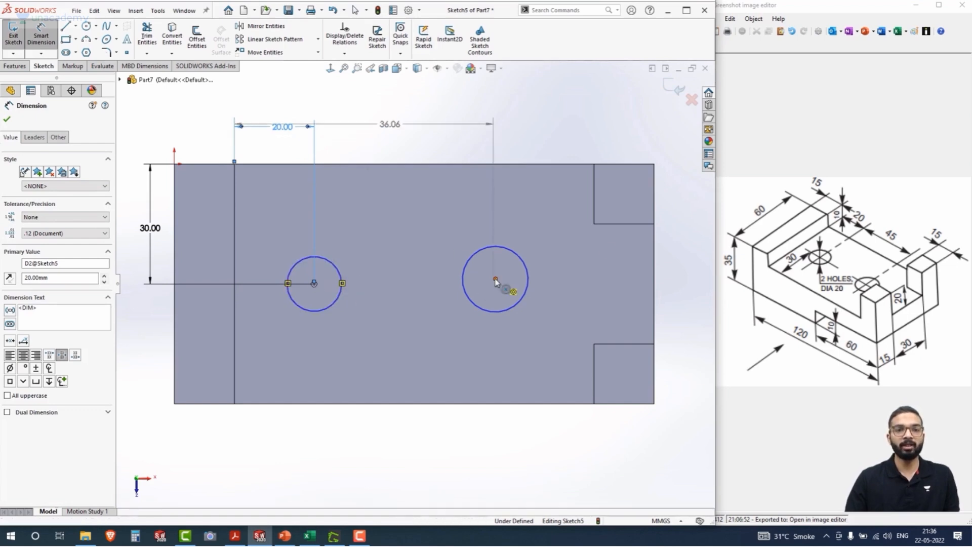
click(396, 129)
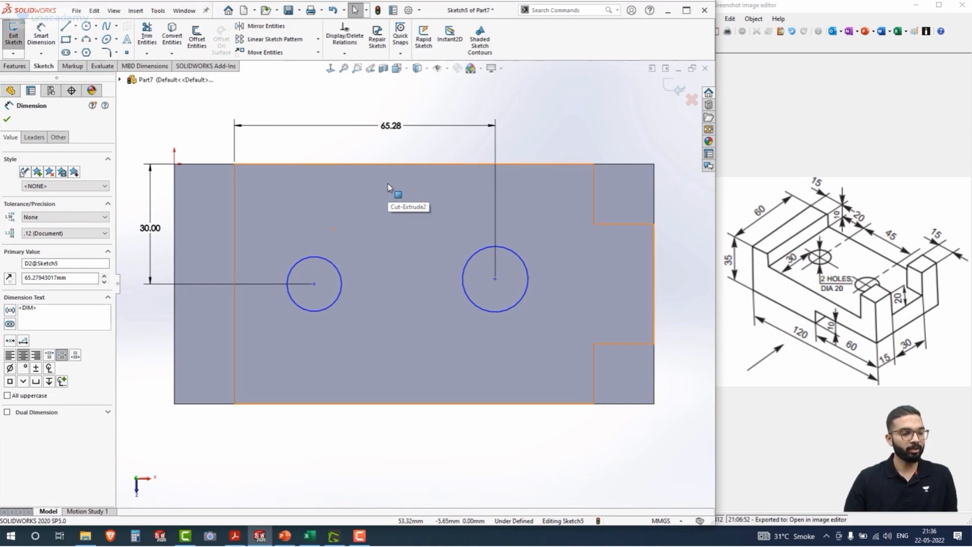
key(ctrl+z)
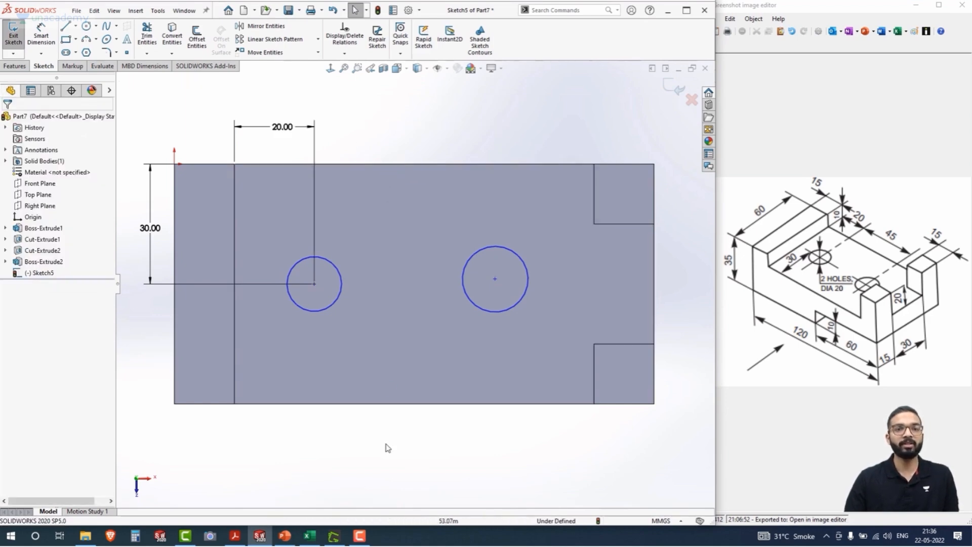
Dimension the horizontal distance between the two circle centres as 45 mm
right_drag(404, 469, 427, 205)
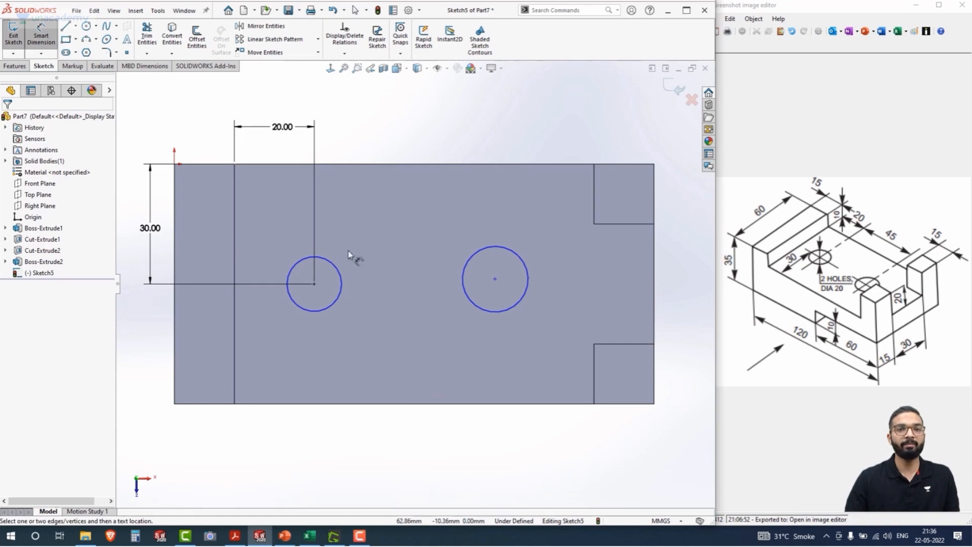
click(314, 284)
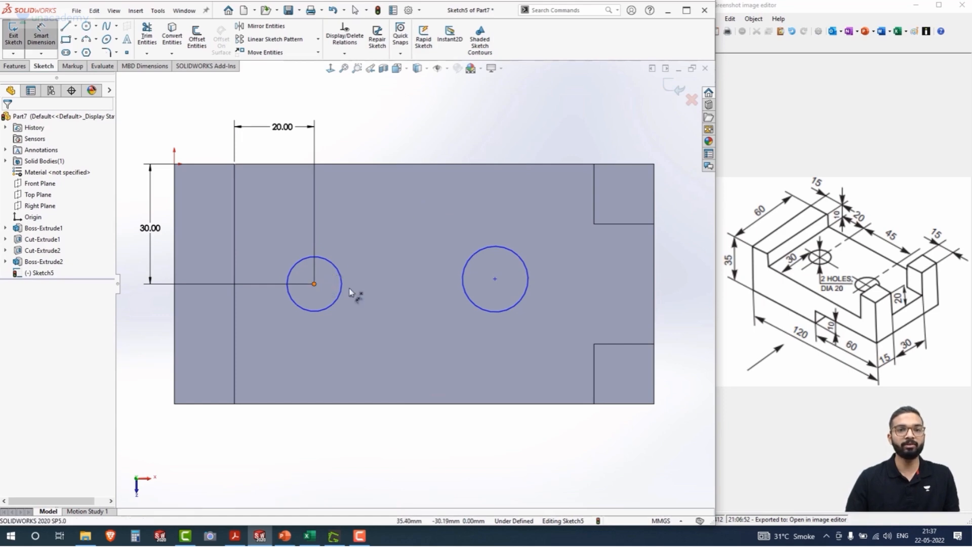
click(495, 279)
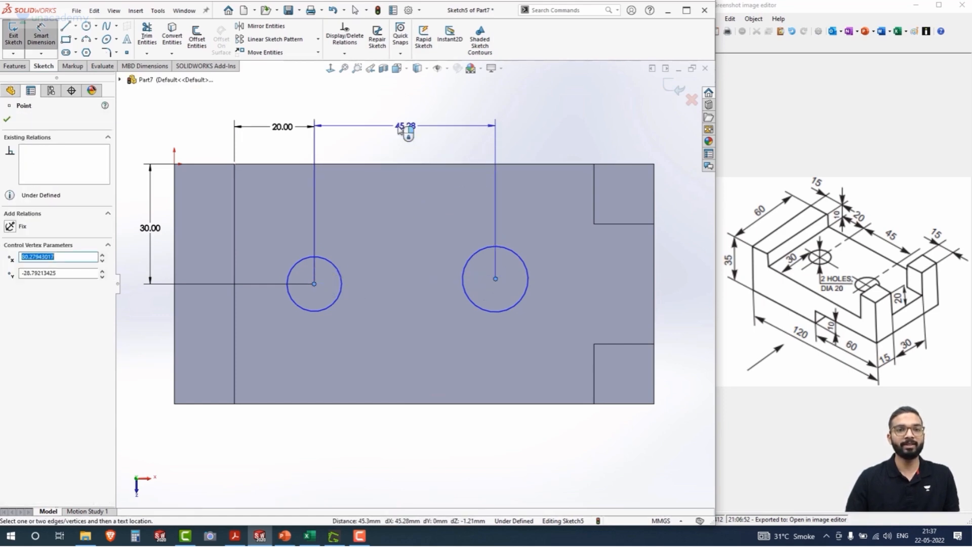
click(399, 131)
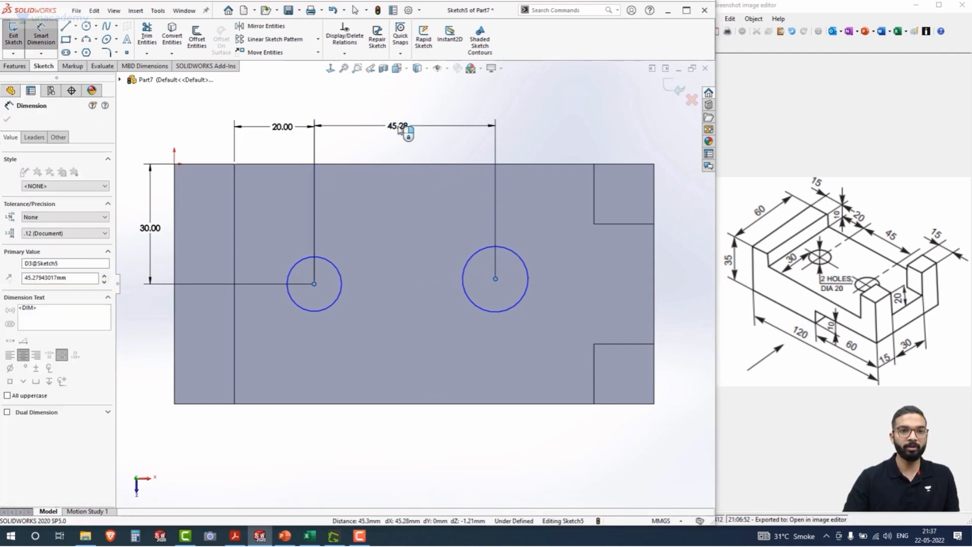
key(Return)
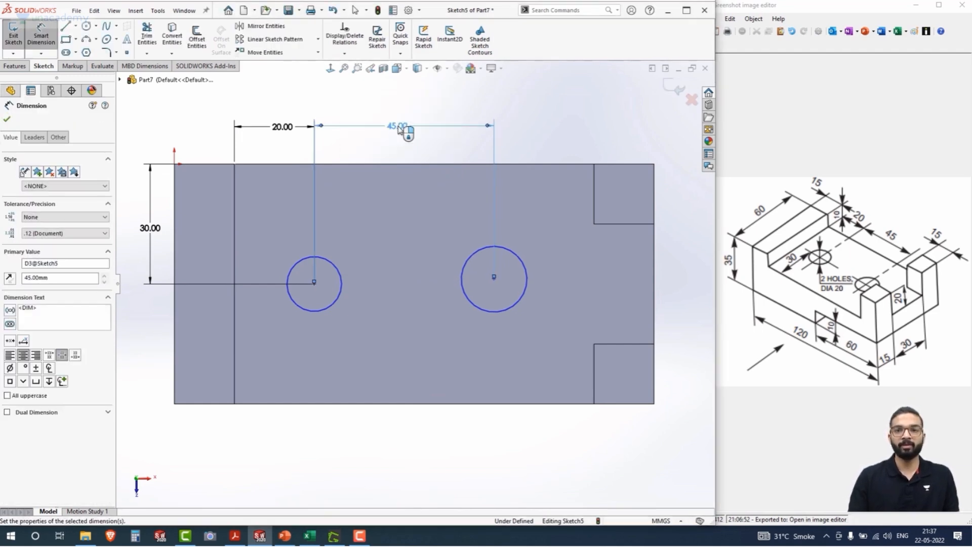
click(494, 278)
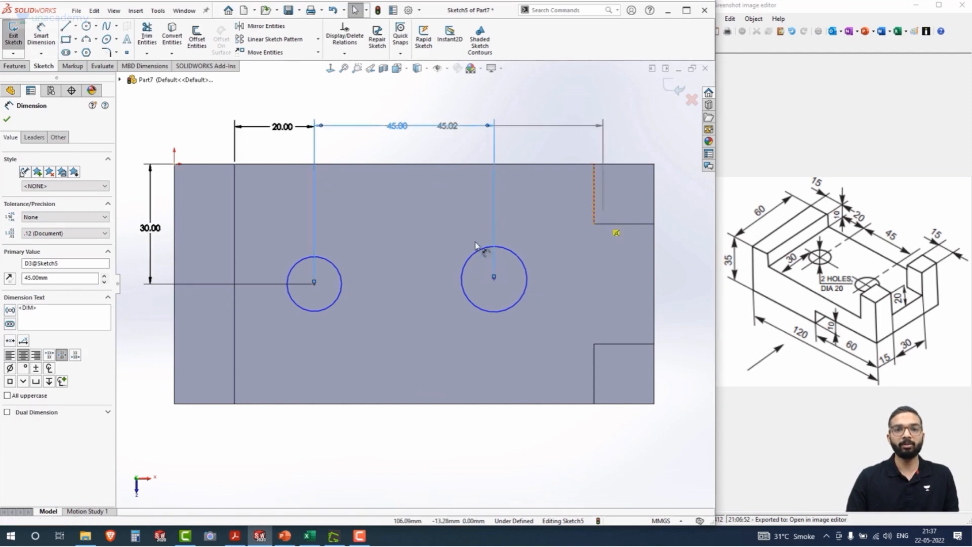
click(548, 138)
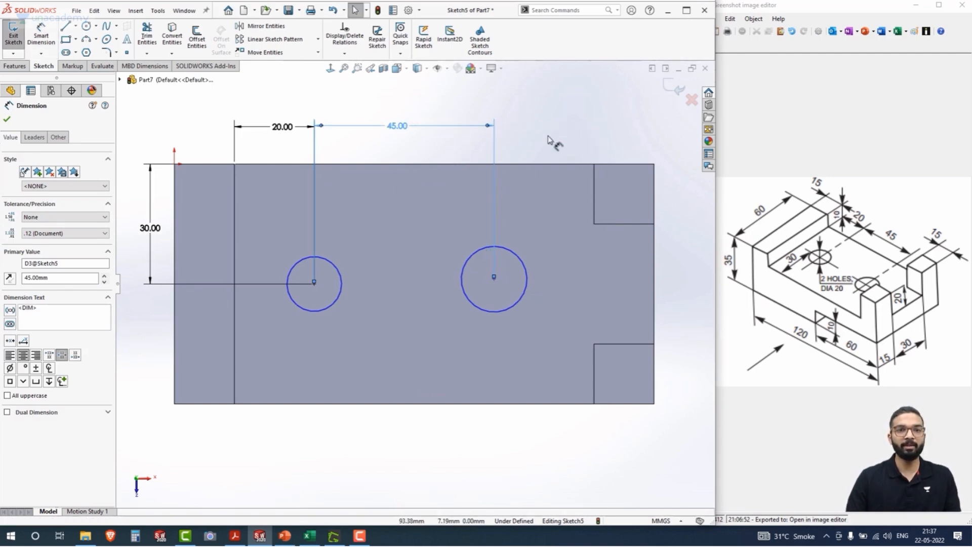
key(Escape)
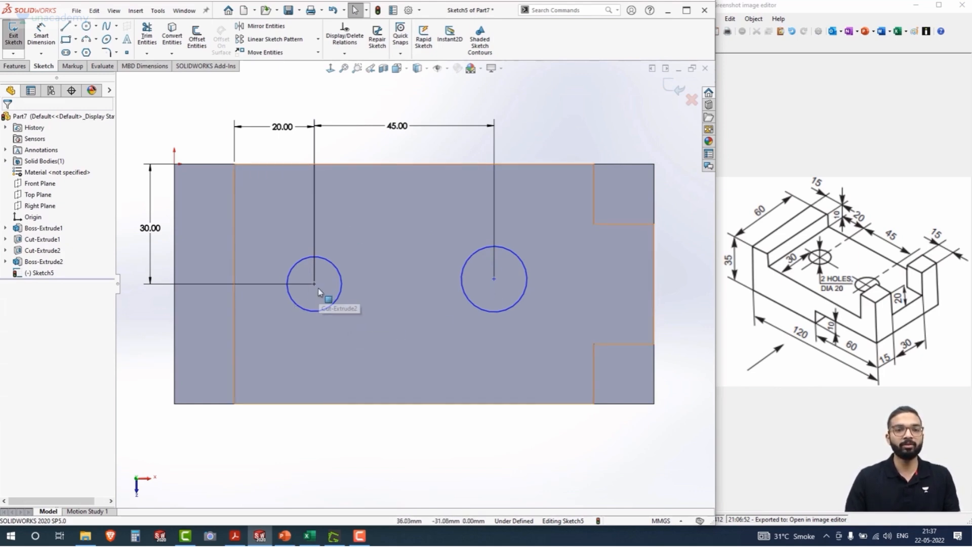
Add a horizontal relation between the centre points of the two circles
click(495, 279)
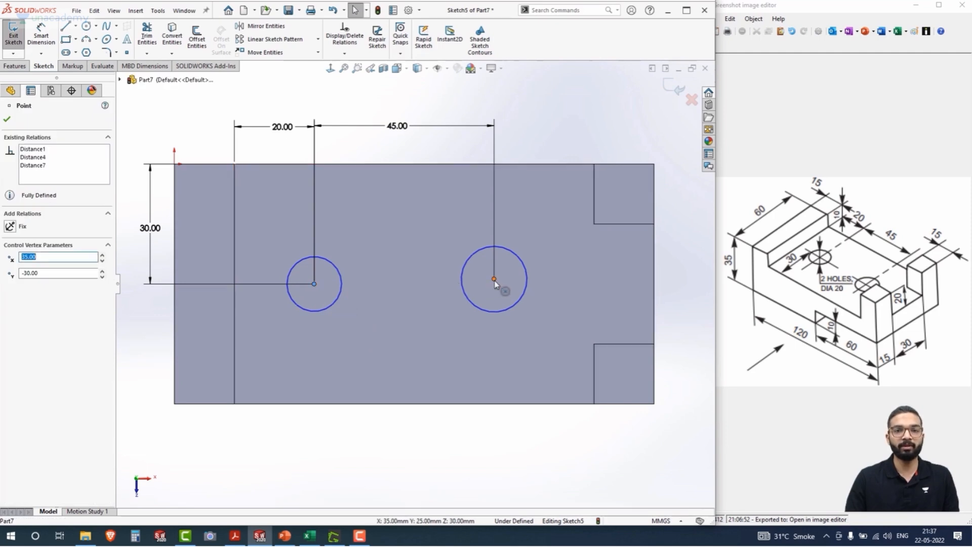
click(526, 249)
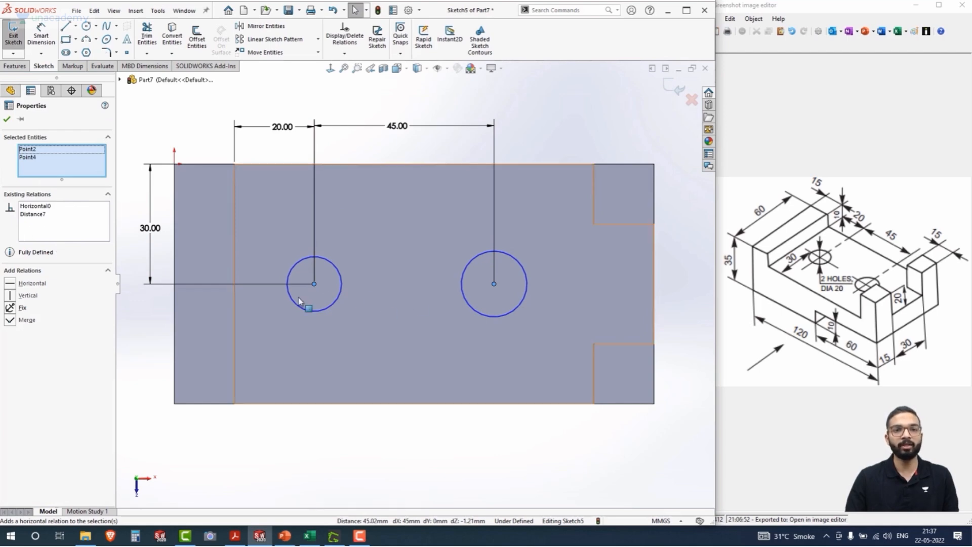
click(396, 453)
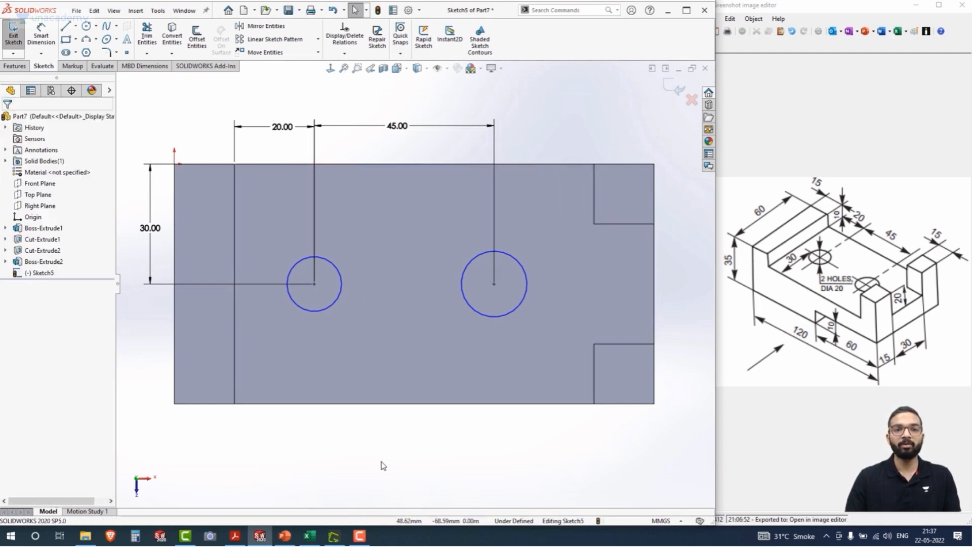
Dimension the diameter of the circle nearest the raised lip as 20 mm
right_drag(386, 459, 383, 415)
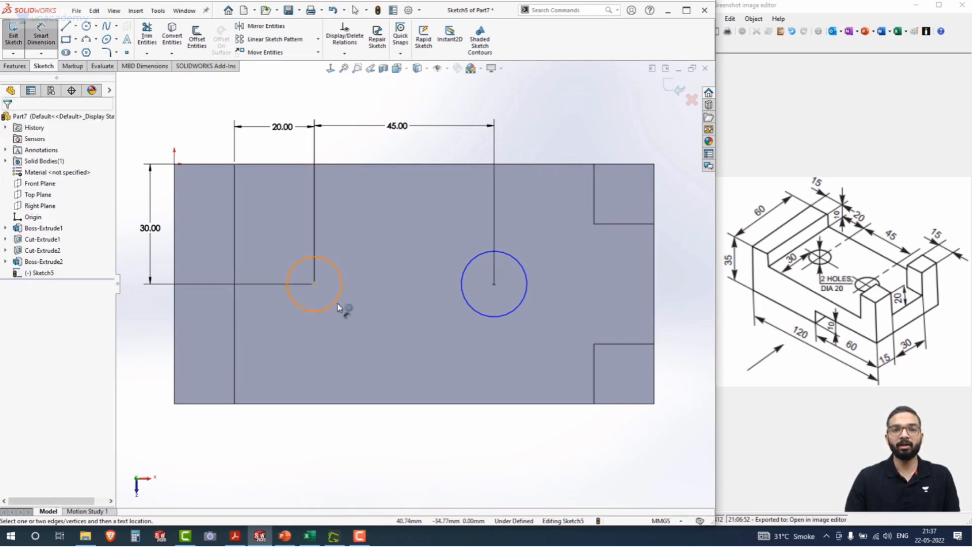
click(338, 307)
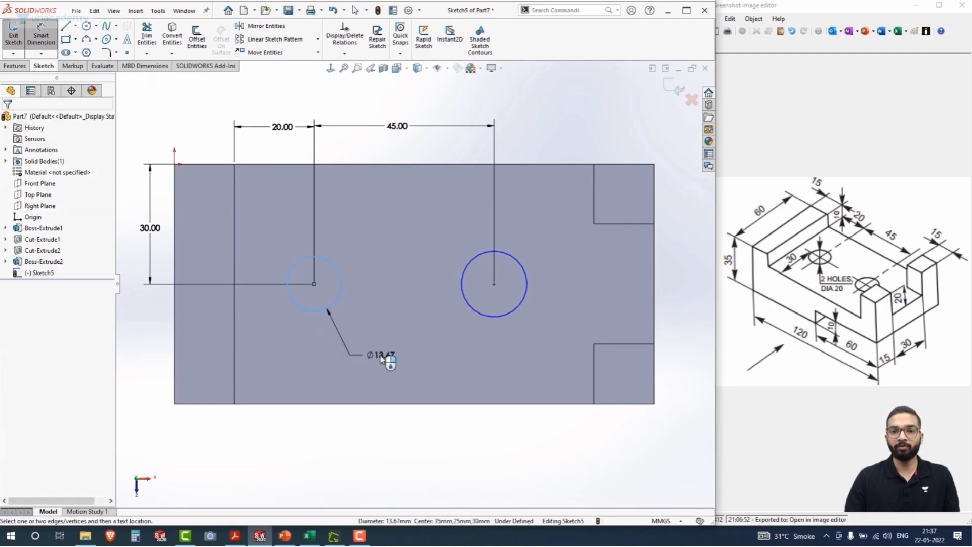
click(381, 359)
text(20)
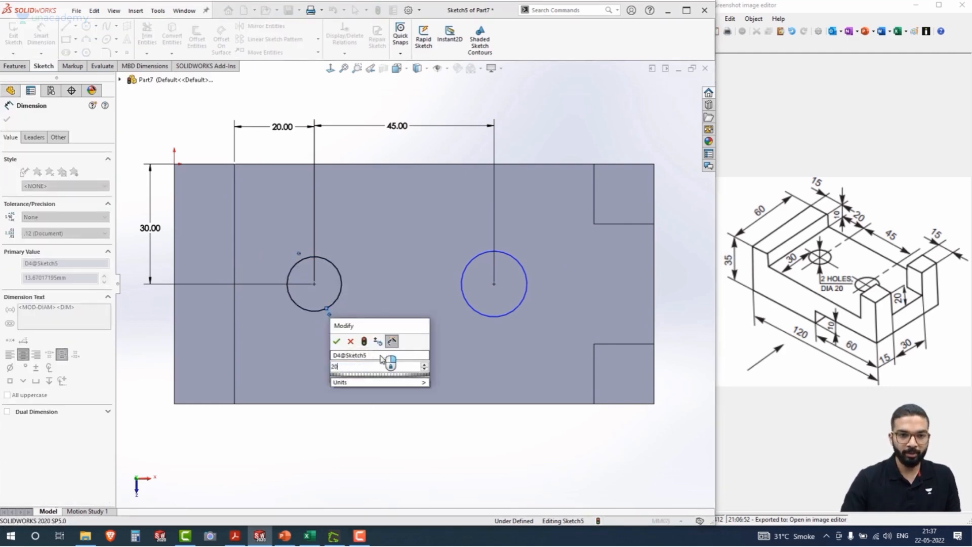
key(Return)
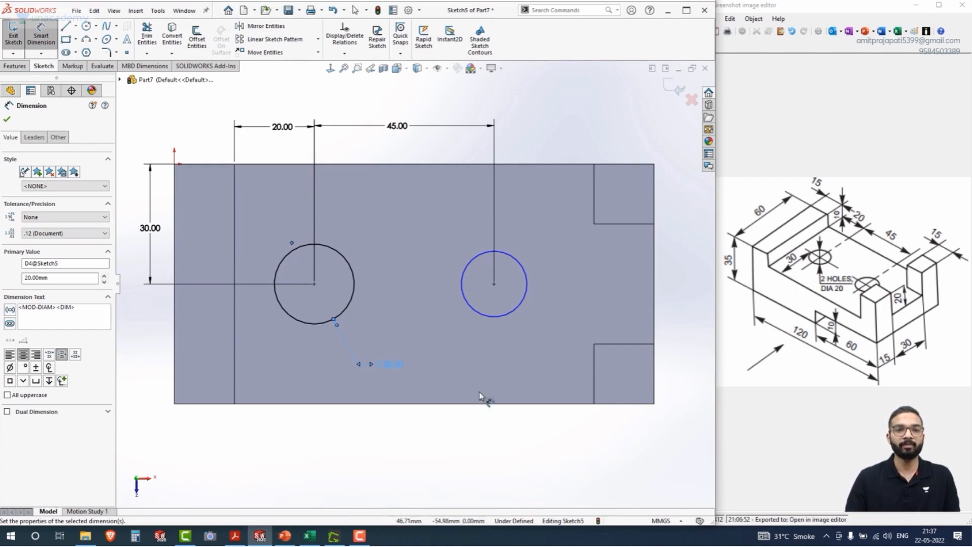
key(Escape)
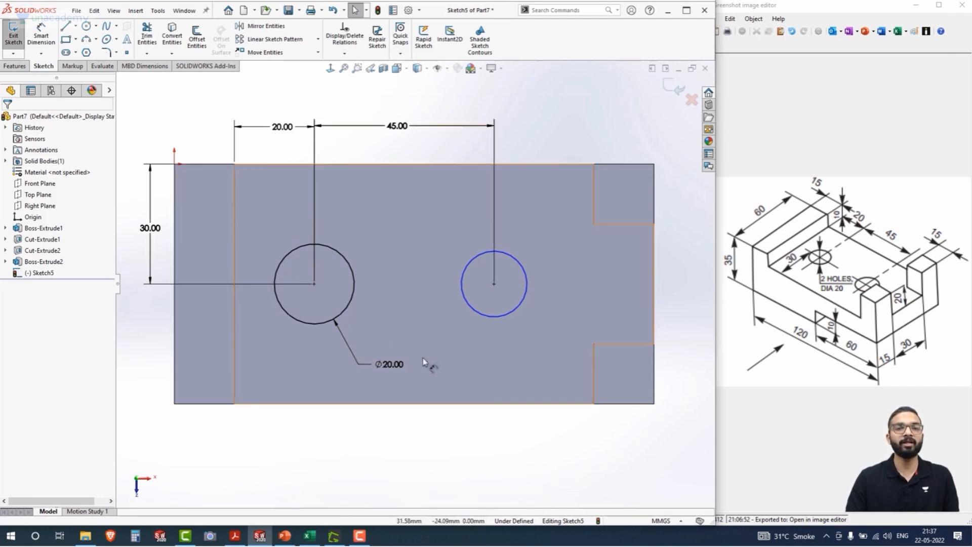
Add an equal relation between the dimensioned circle and the circle nearer the posts
click(480, 316)
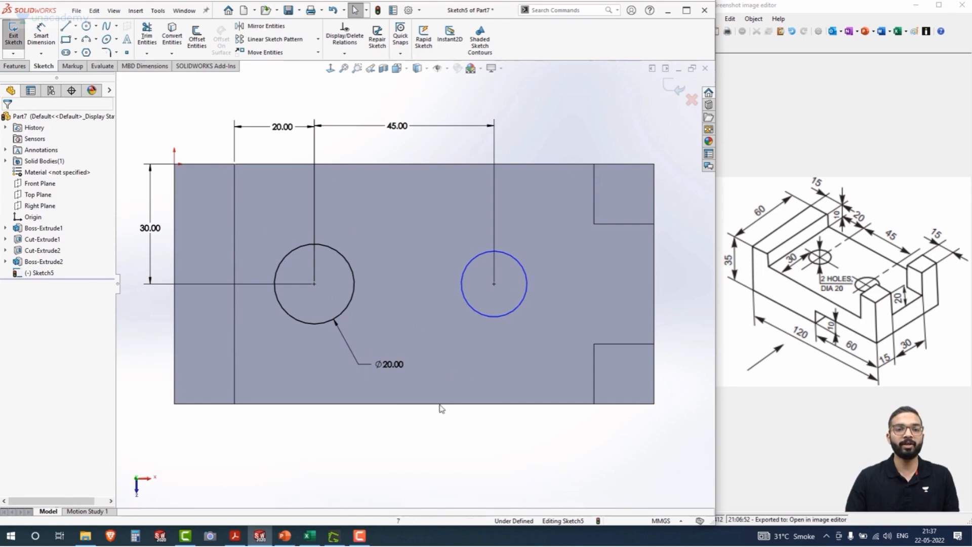
click(347, 314)
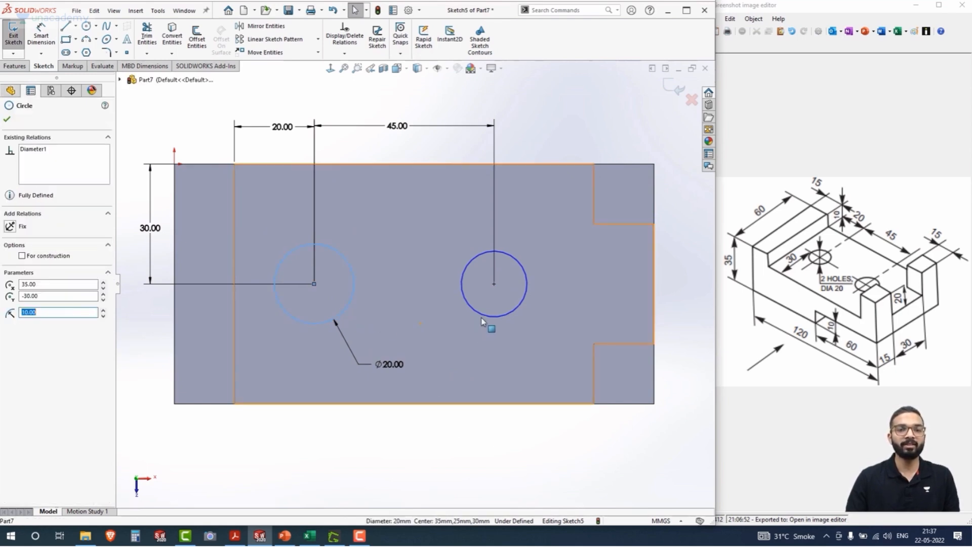
ctrl+click(484, 318)
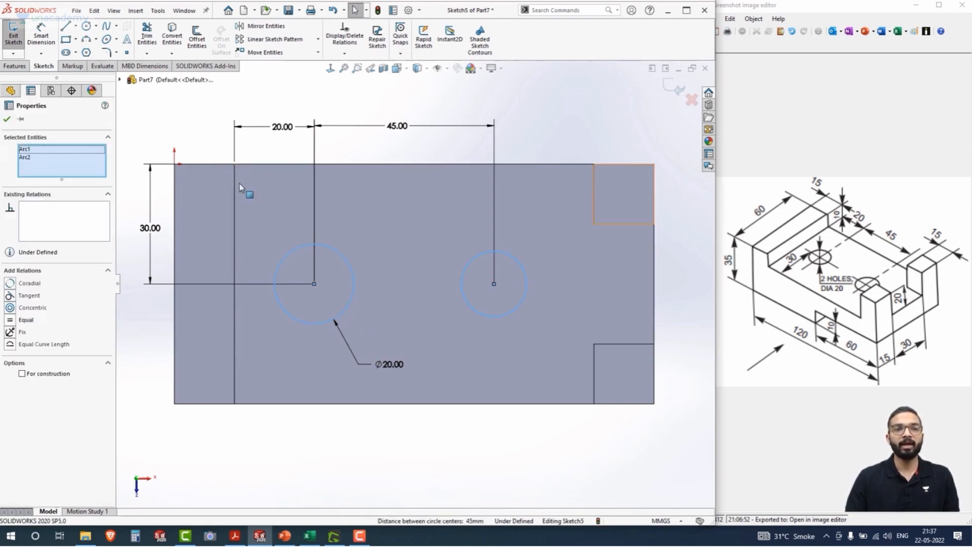
click(10, 320)
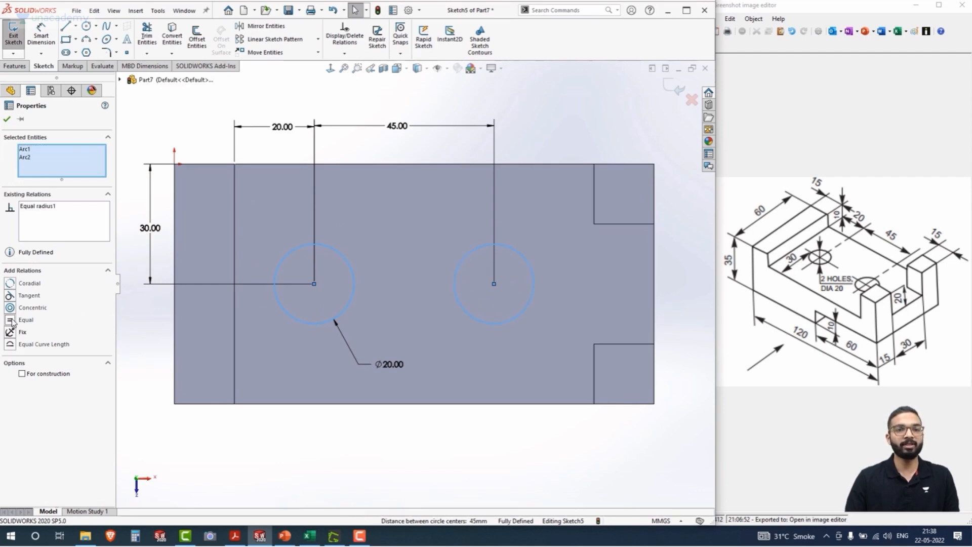
click(7, 119)
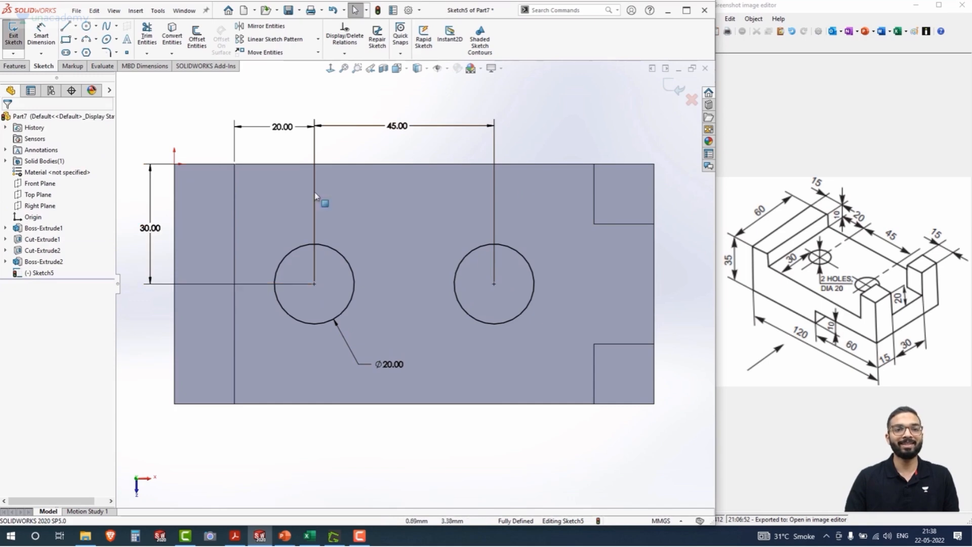
Cut both circles through the whole body with an Extruded Cut set to Through All, and show the part in isometric view
click(14, 66)
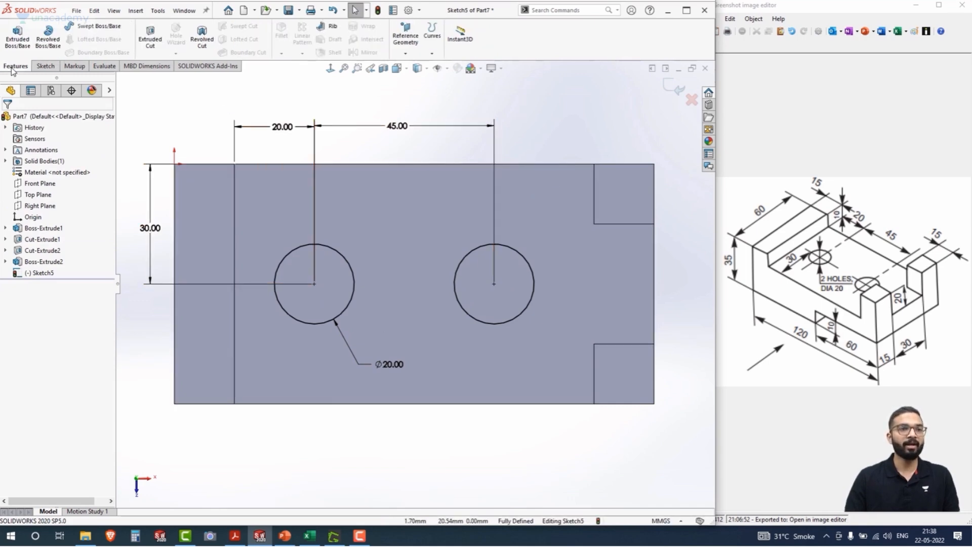
click(151, 40)
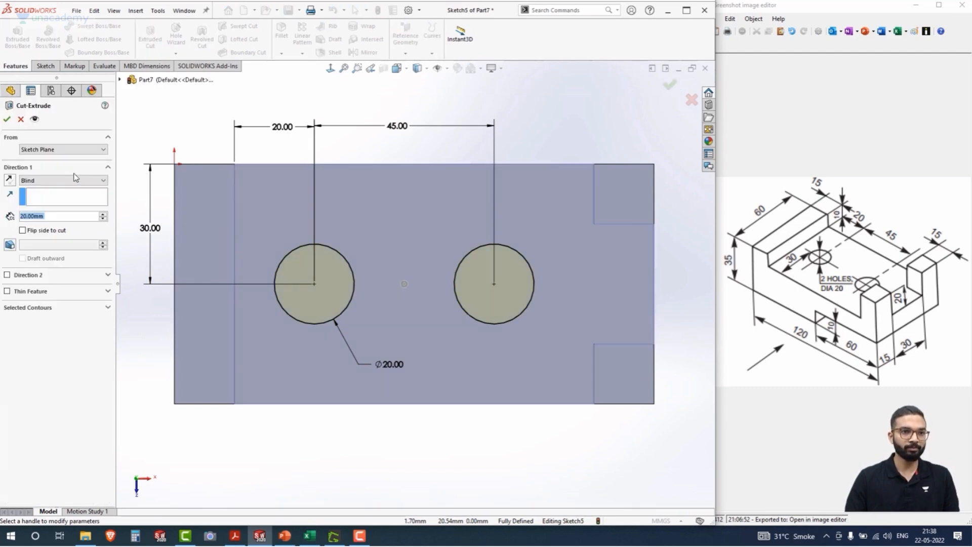
click(76, 180)
click(59, 197)
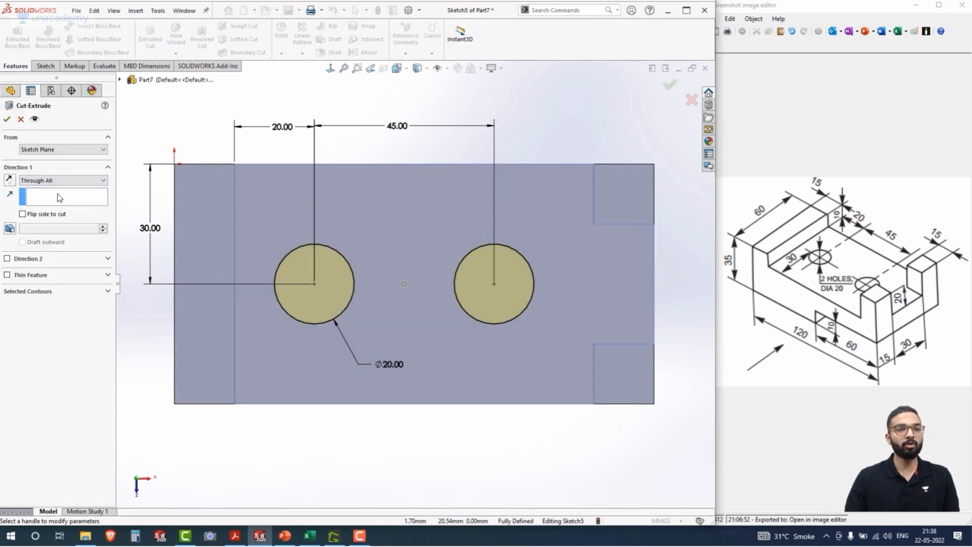
click(7, 120)
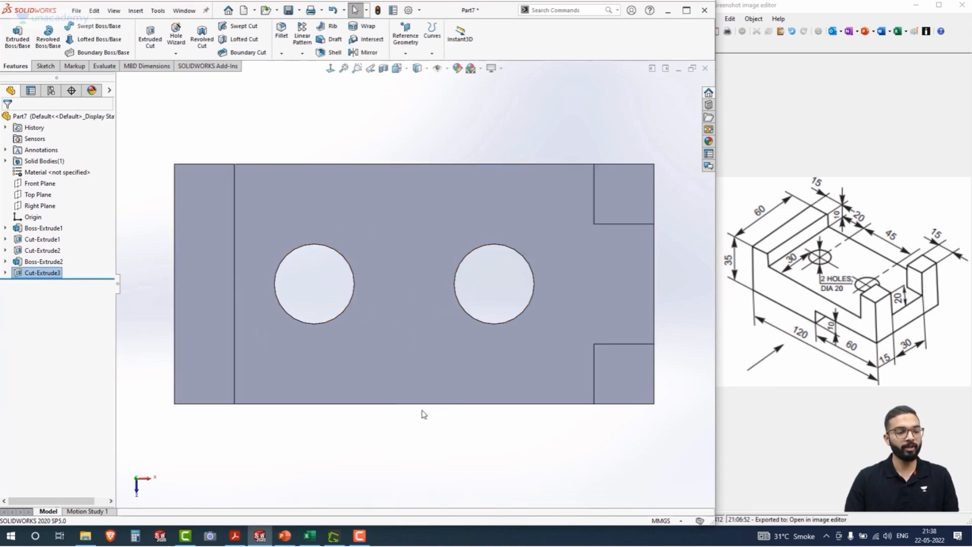
key(ctrl+7)
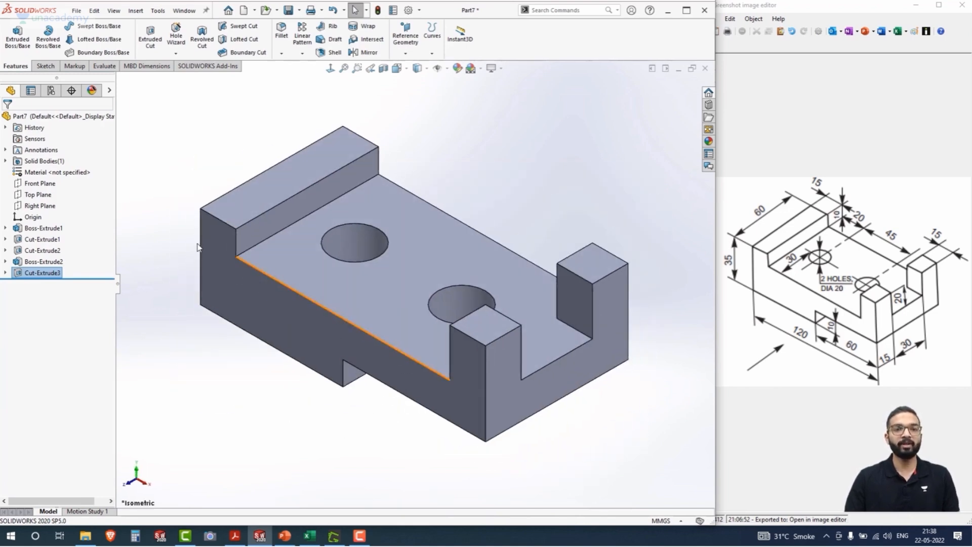